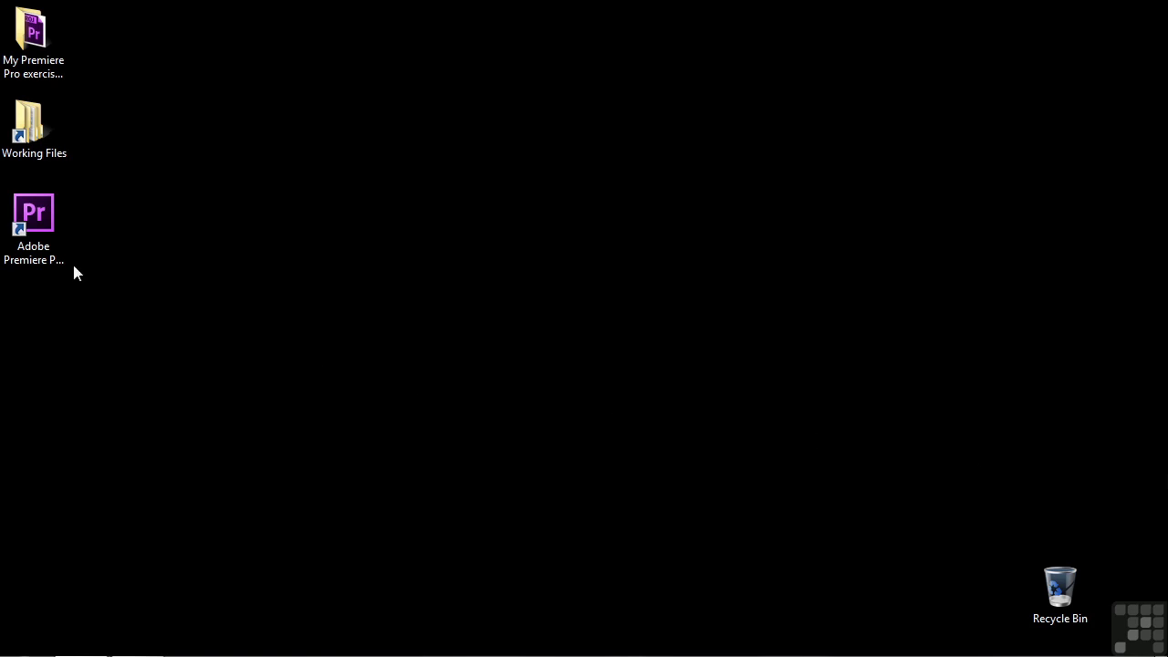
- Launch Premiere Pro and create a project named 'sequences' in Desktop > My Premiere Pro exercise files
{"action": "double_click", "coordinate": [43, 229]}
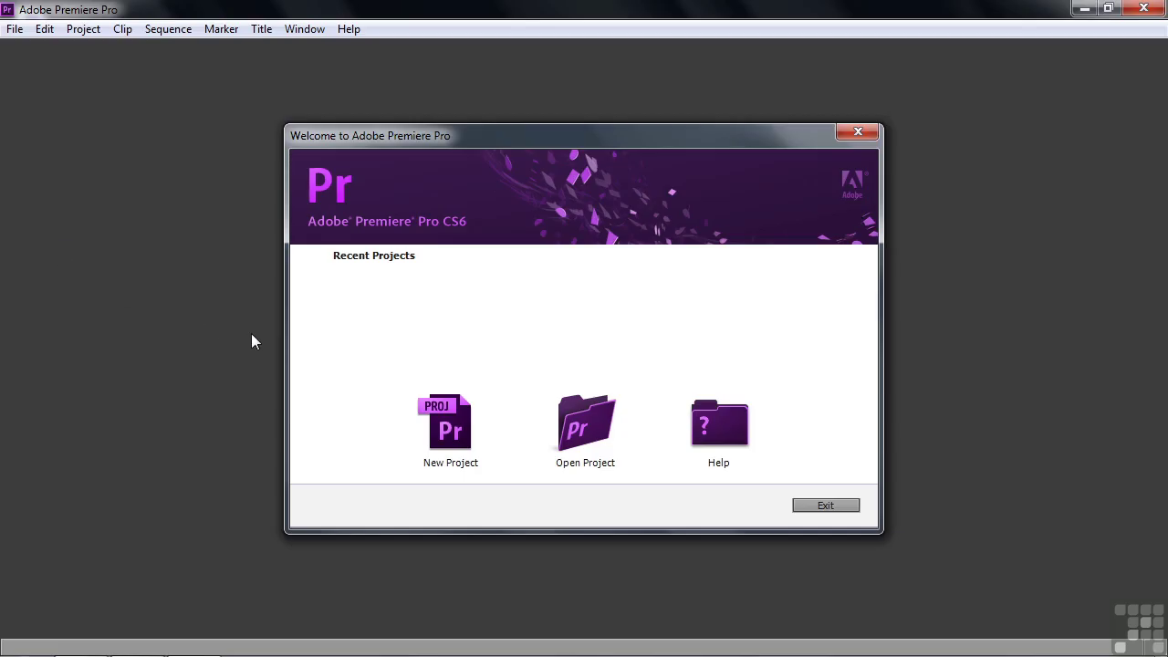
{"action": "left_click", "coordinate": [457, 435]}
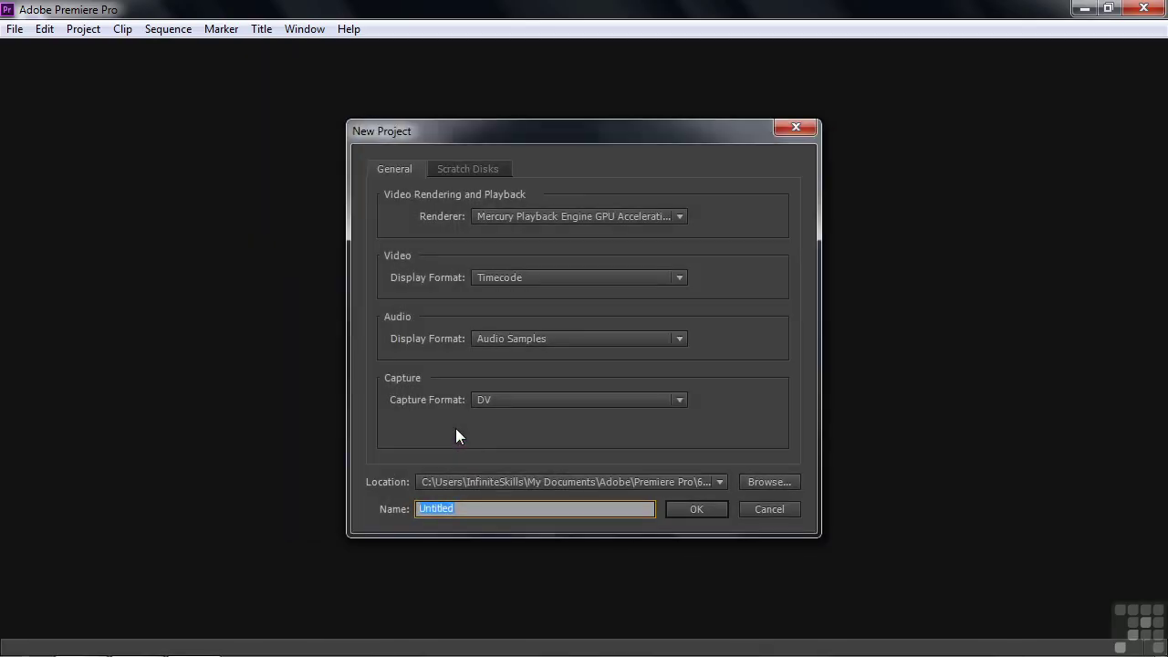
{"action": "left_click", "coordinate": [770, 482]}
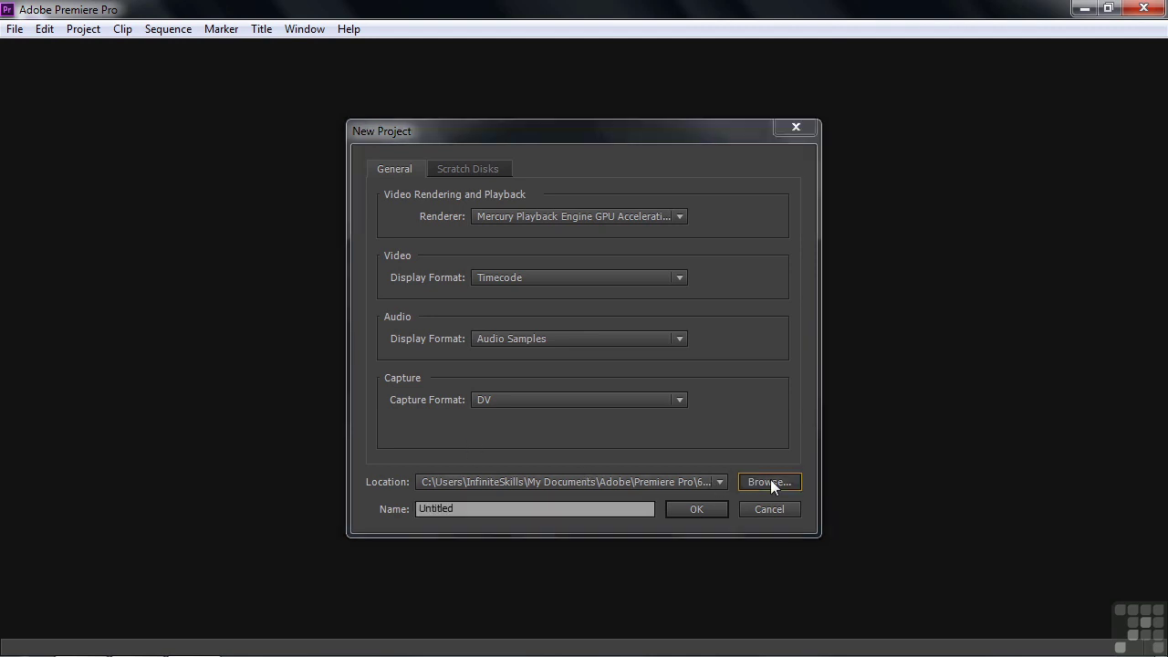
{"action": "left_click", "coordinate": [417, 269]}
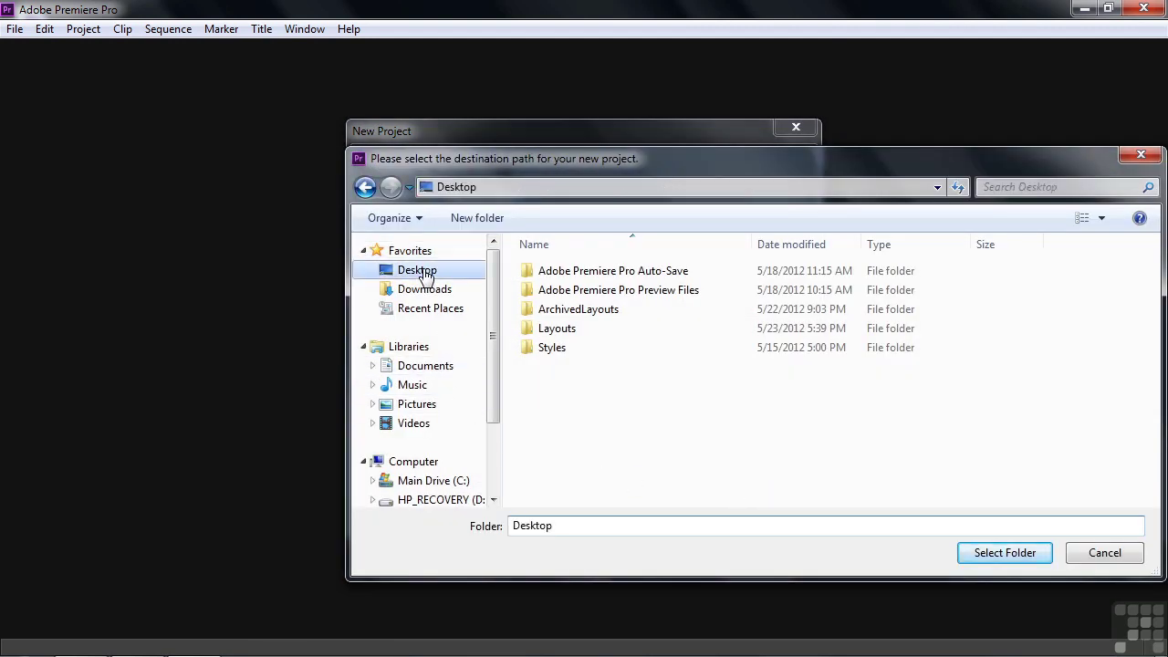
{"action": "left_click", "coordinate": [585, 361]}
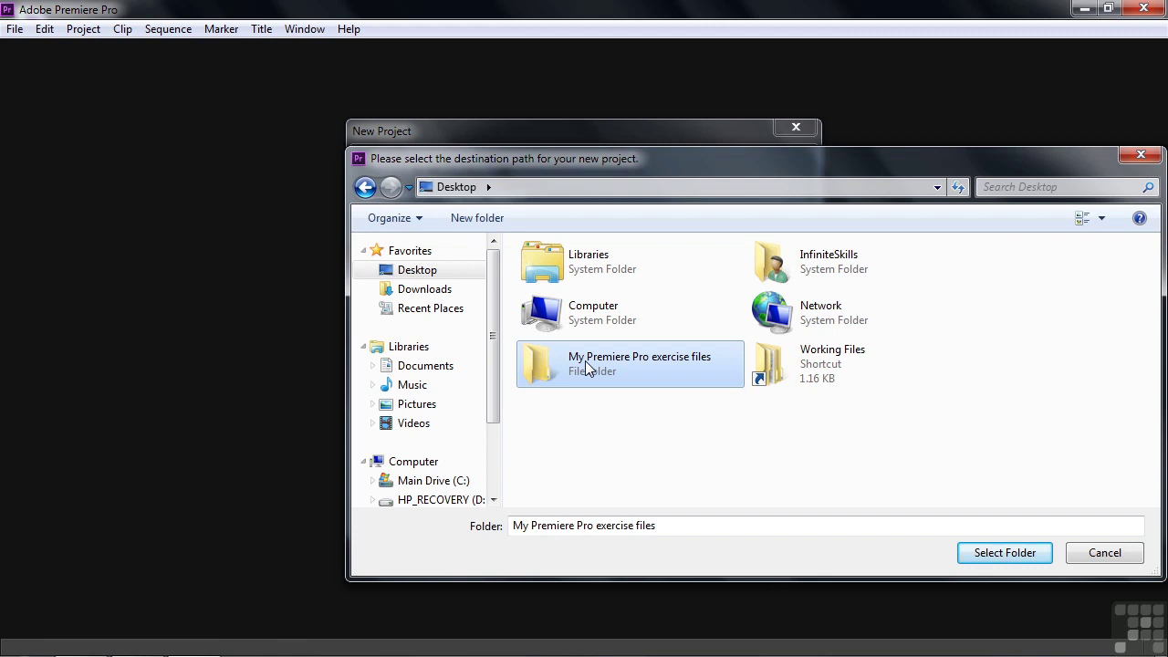
{"action": "left_click", "coordinate": [984, 553]}
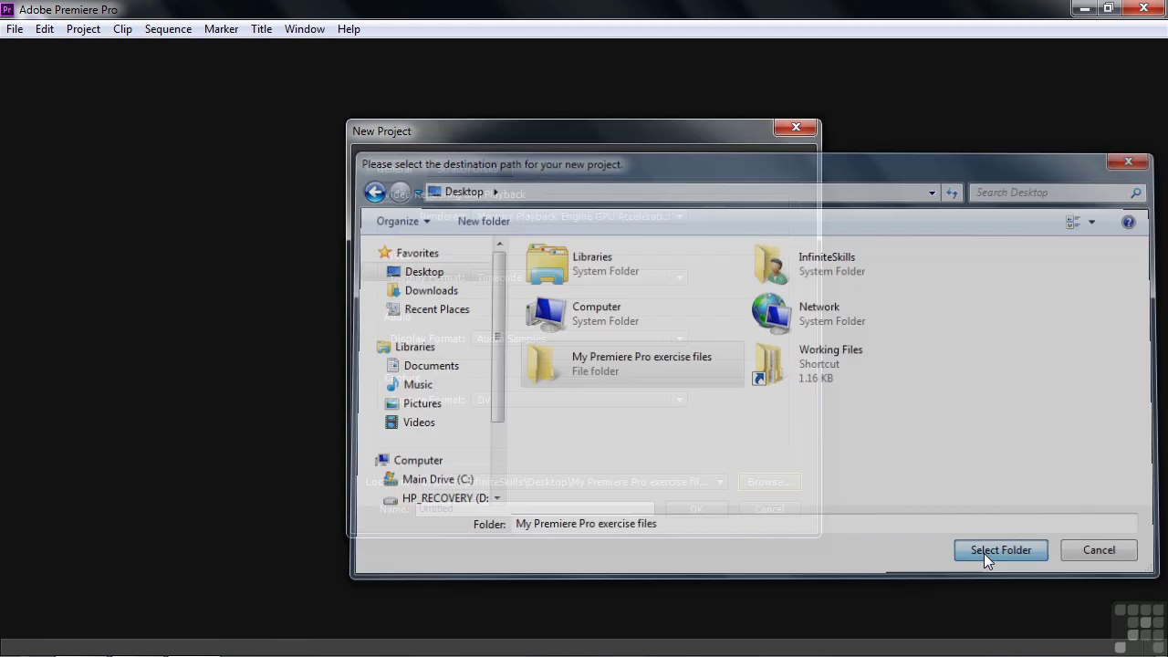
{"action": "double_click", "coordinate": [413, 508]}
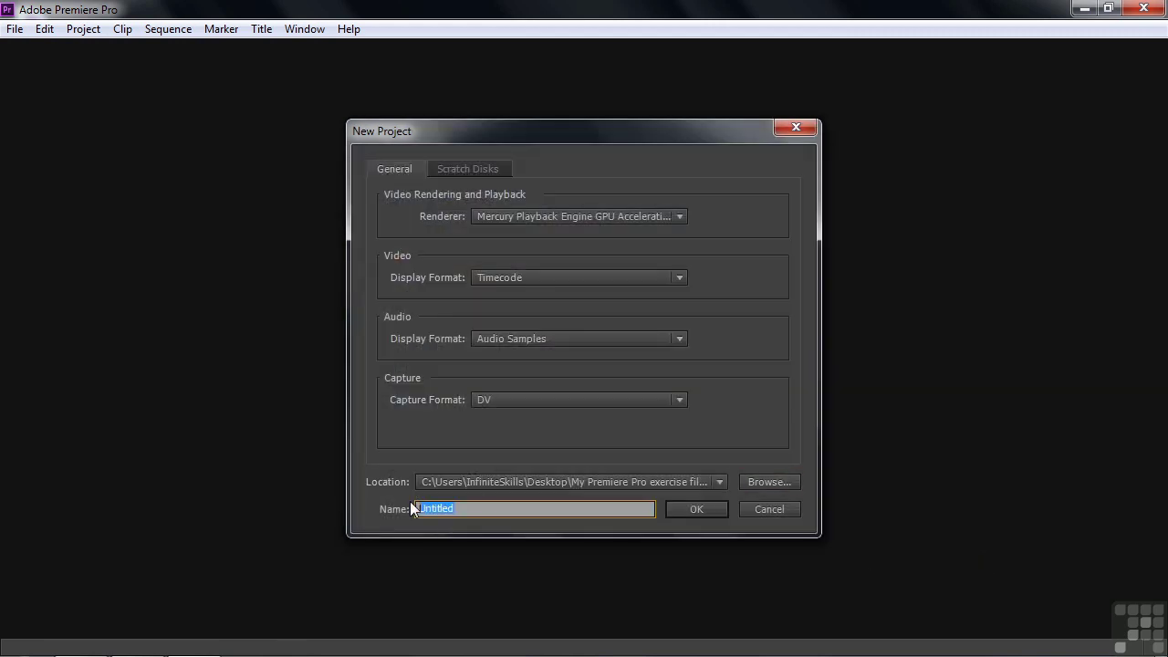
{"action": "type", "text": "sequences"}
{"action": "left_click", "coordinate": [695, 509]}
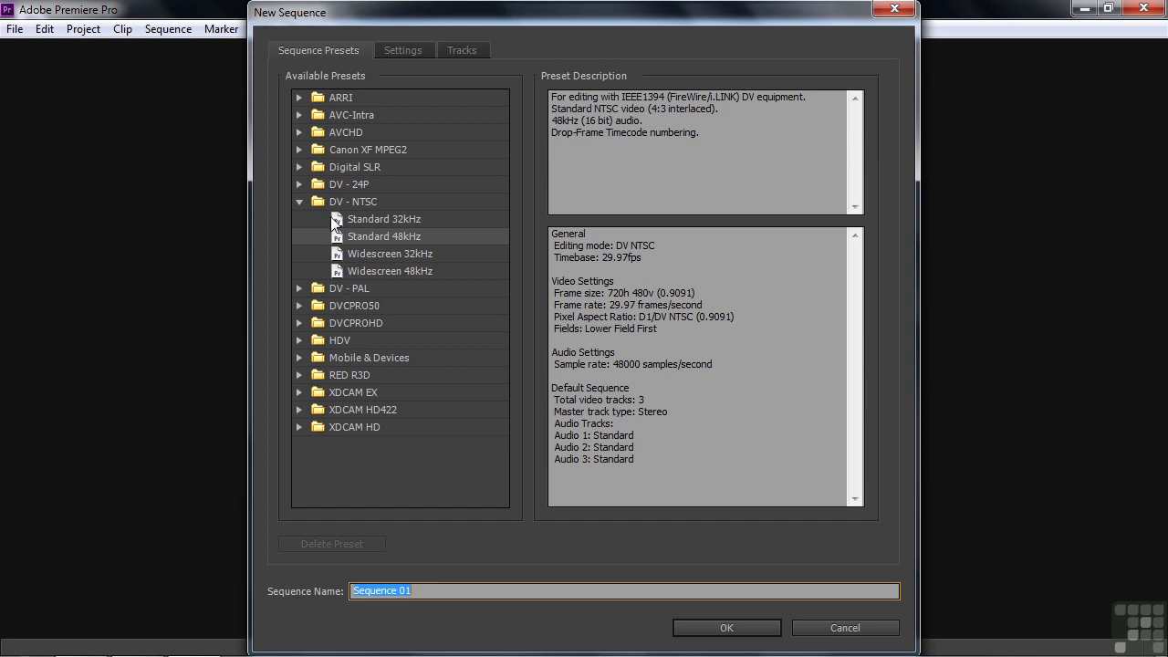
- Pick the AVCHD 1080p30 preset (1920x1080, 29.97 fps, 48 kHz audio) for the sequence
{"action": "left_click", "coordinate": [298, 133]}
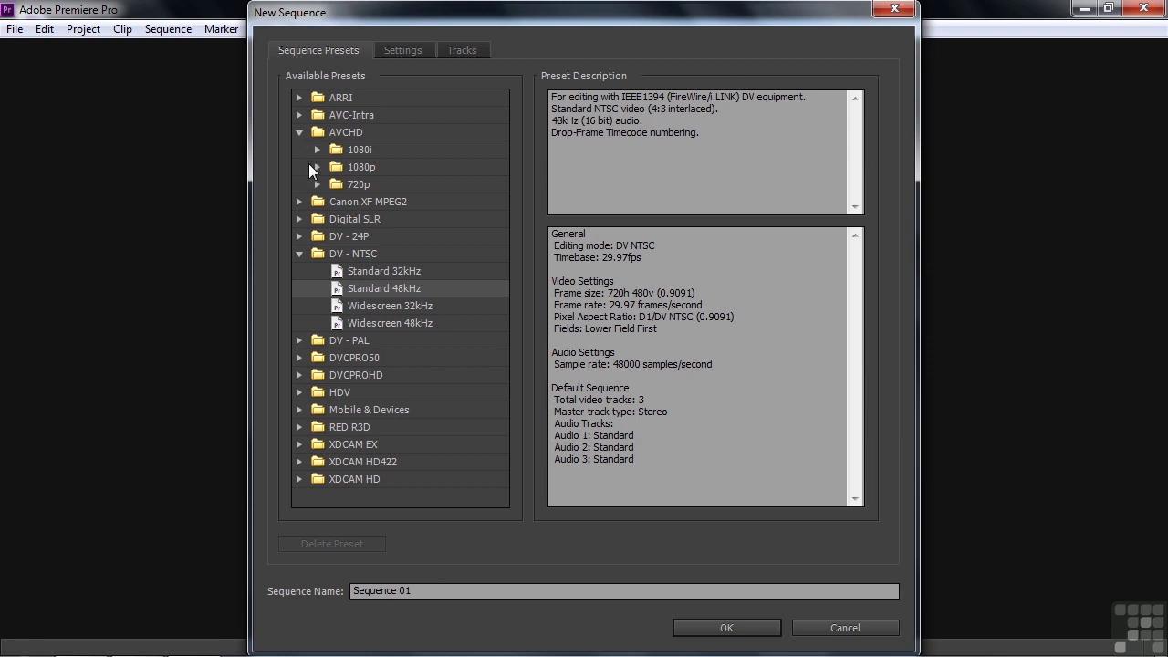
{"action": "left_click", "coordinate": [317, 167]}
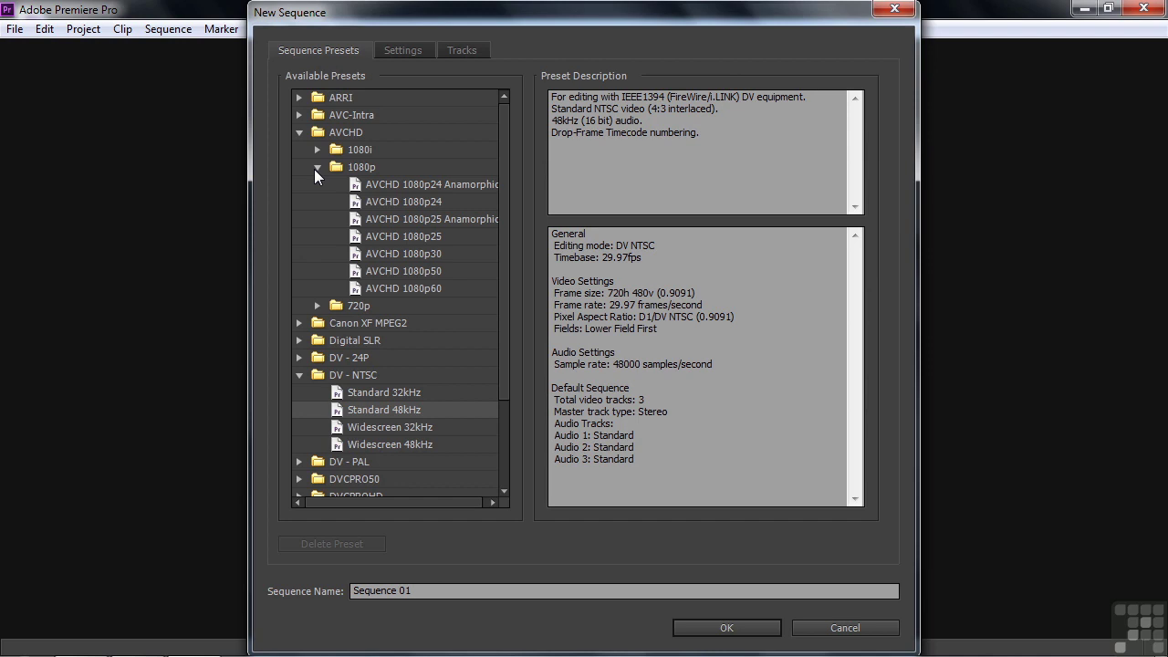
{"action": "left_click", "coordinate": [365, 256]}
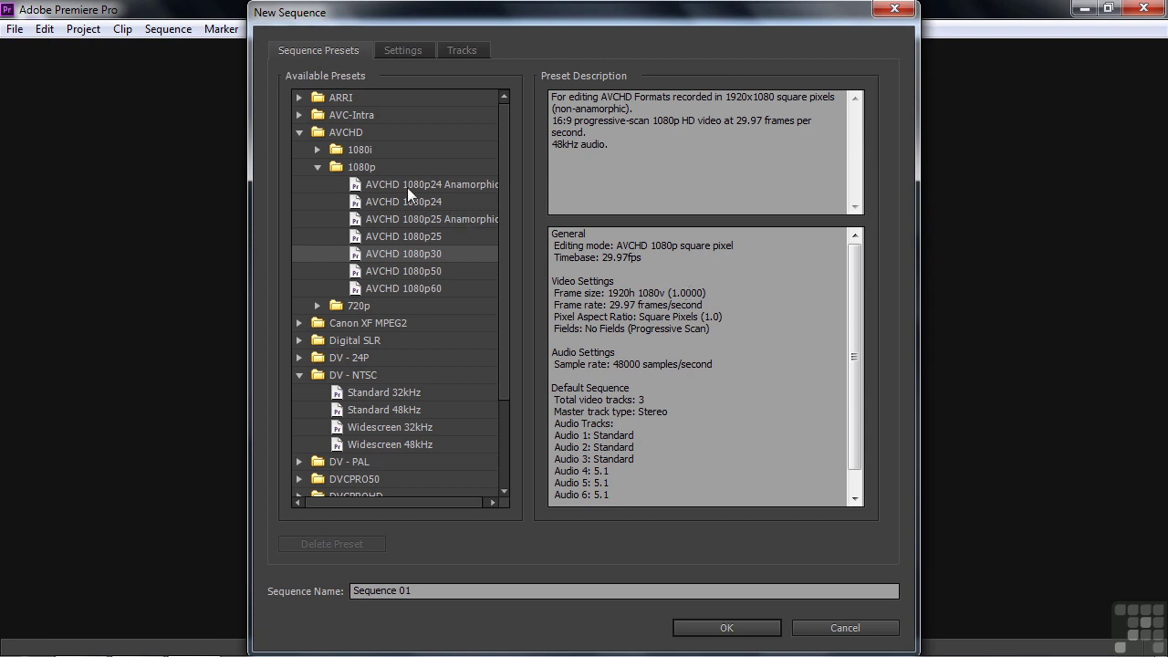
- Choose the Digital SLR 1080p30 preset and view its settings: DSLR mode, 29.97 fps, 1920x1080
{"action": "left_click", "coordinate": [300, 339]}
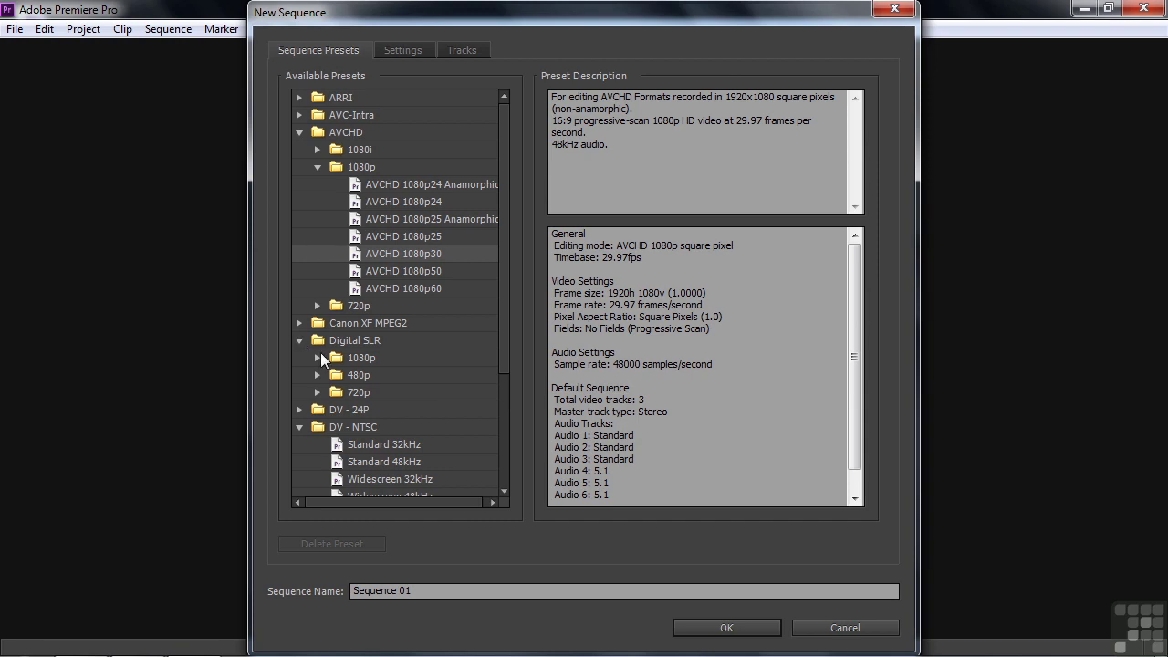
{"action": "left_click", "coordinate": [318, 357]}
{"action": "left_click", "coordinate": [399, 409]}
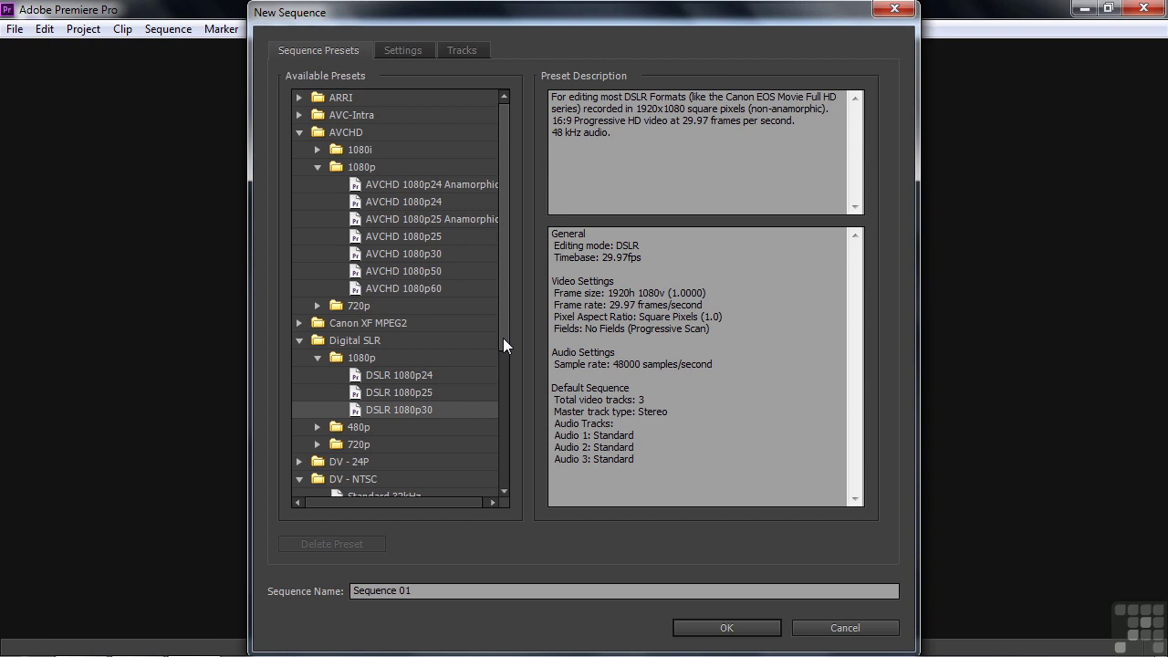
{"action": "left_click", "coordinate": [400, 50]}
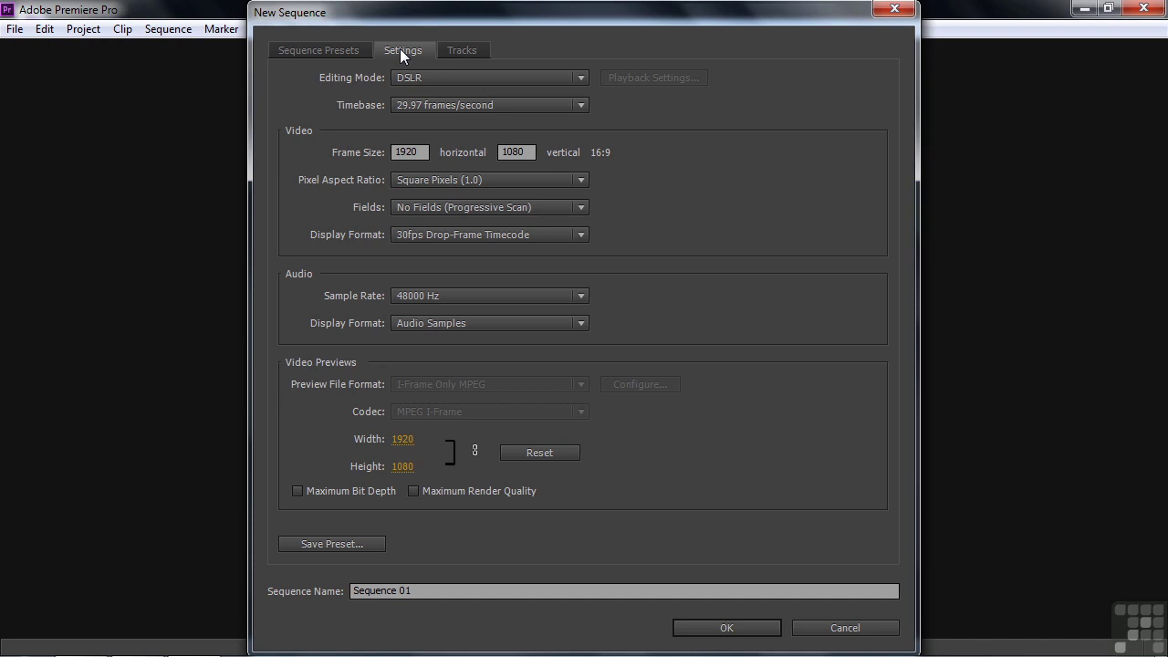
- Change the sequence's editing mode to Custom and its timebase to 10.00 frames/second
{"action": "left_click", "coordinate": [586, 79]}
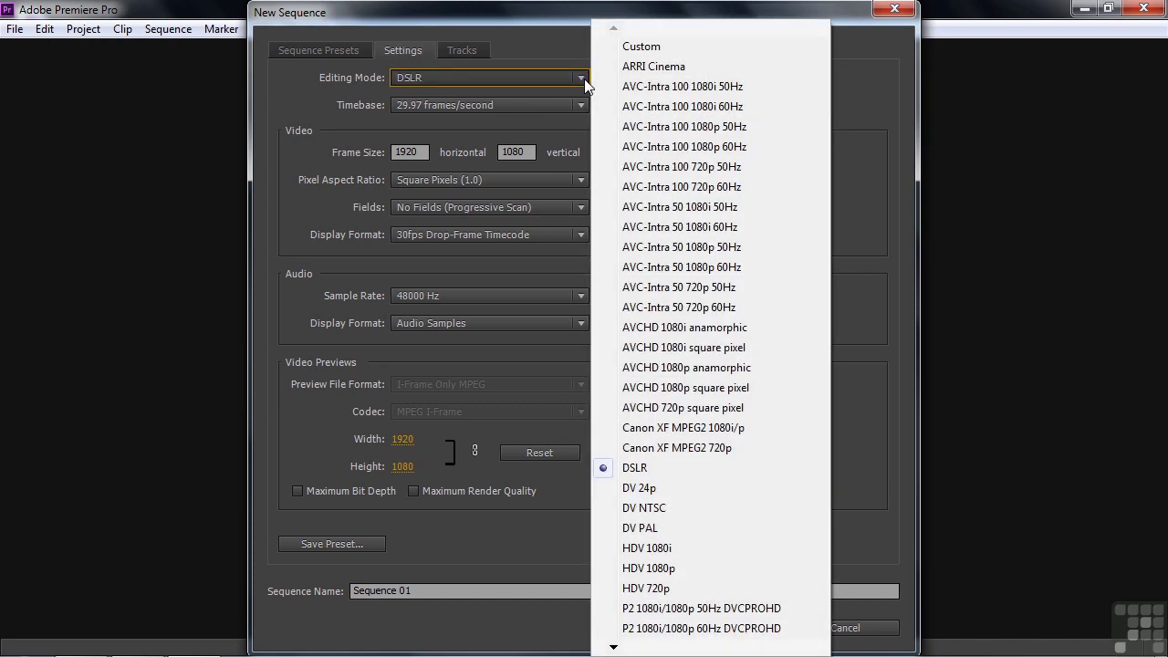
{"action": "left_click", "coordinate": [626, 50]}
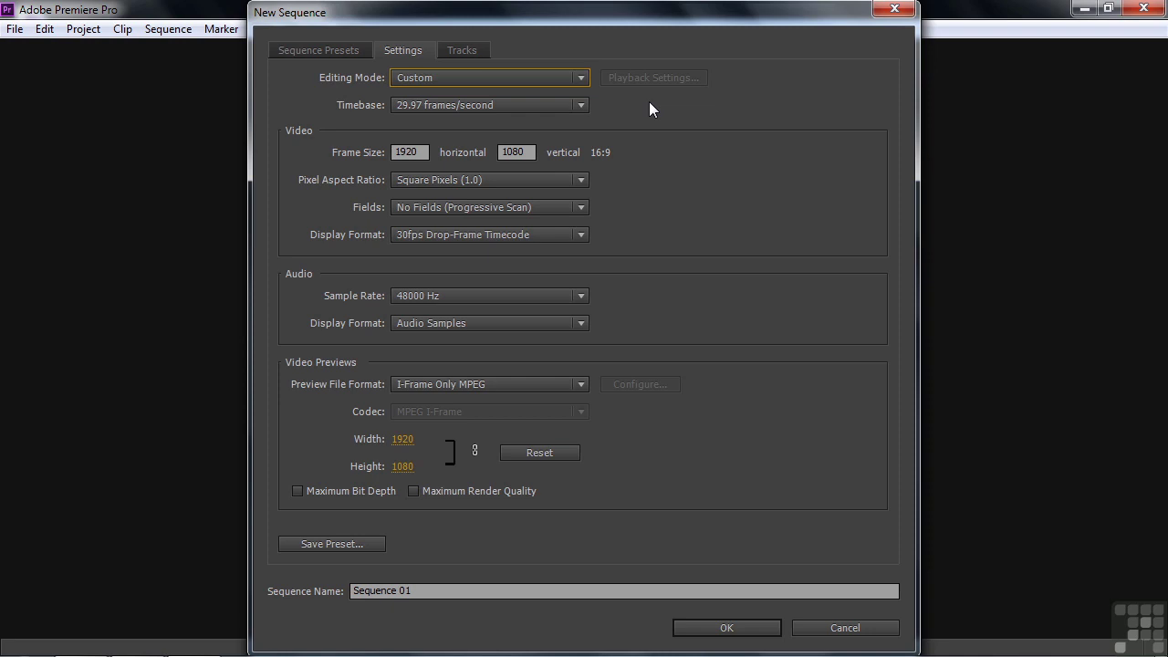
{"action": "left_click", "coordinate": [579, 105]}
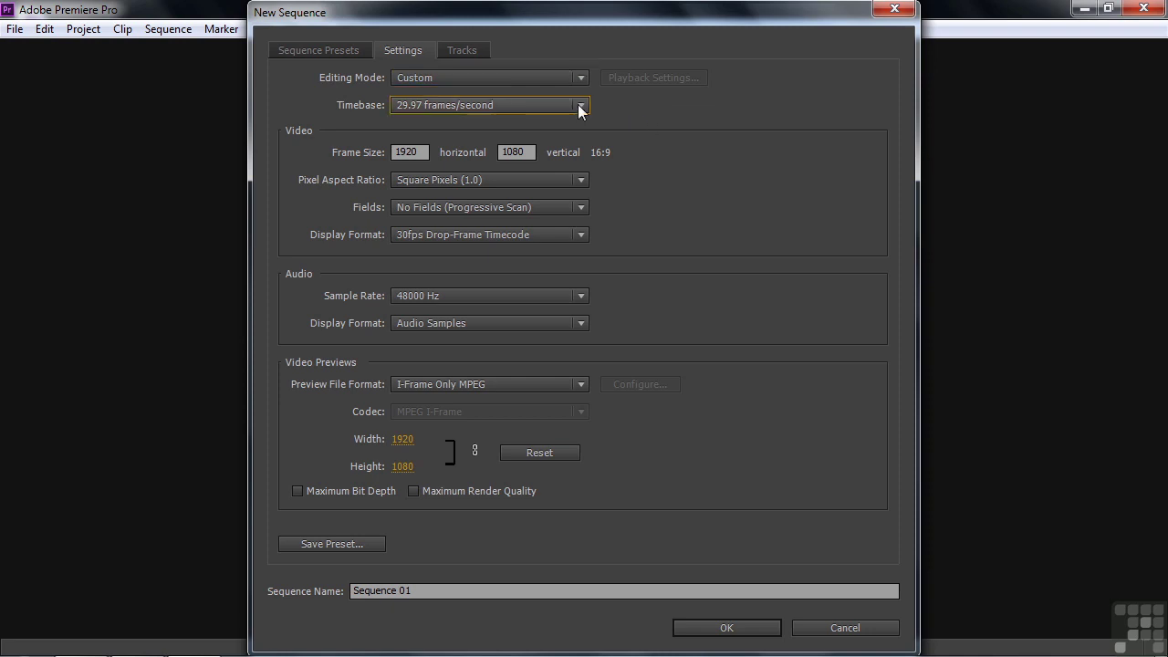
{"action": "left_click", "coordinate": [518, 128]}
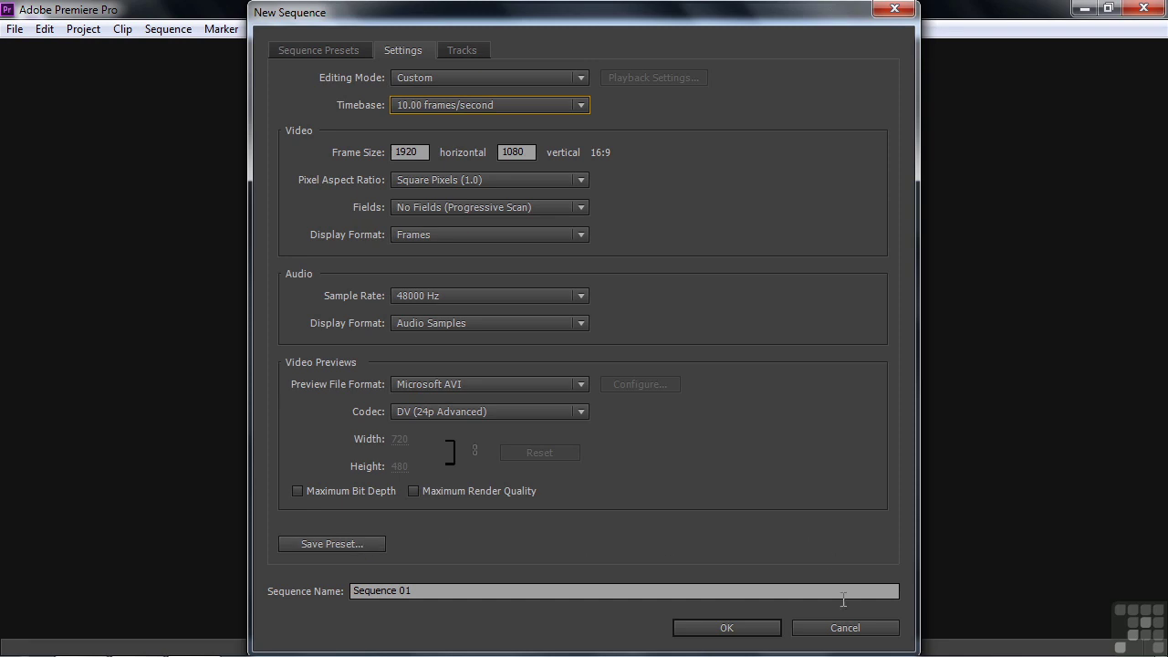
- Cancel the new sequence, then import scenic-1.mp4 through scenic-9.mp4 and deselect them
{"action": "left_click", "coordinate": [846, 629]}
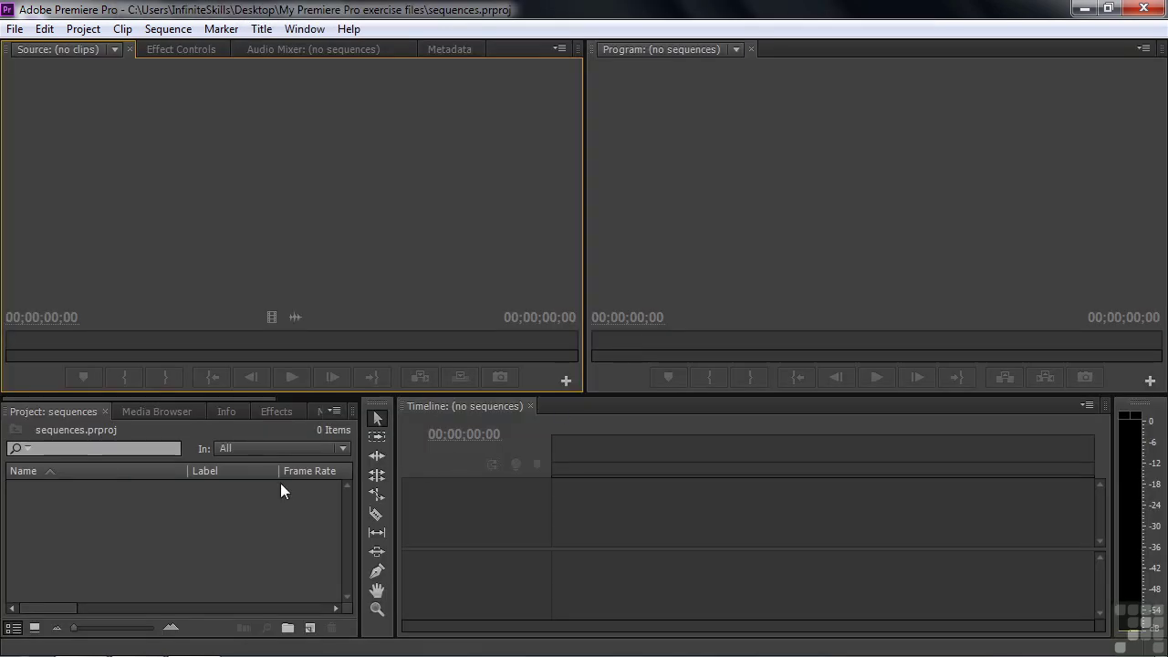
{"action": "double_click", "coordinate": [124, 538]}
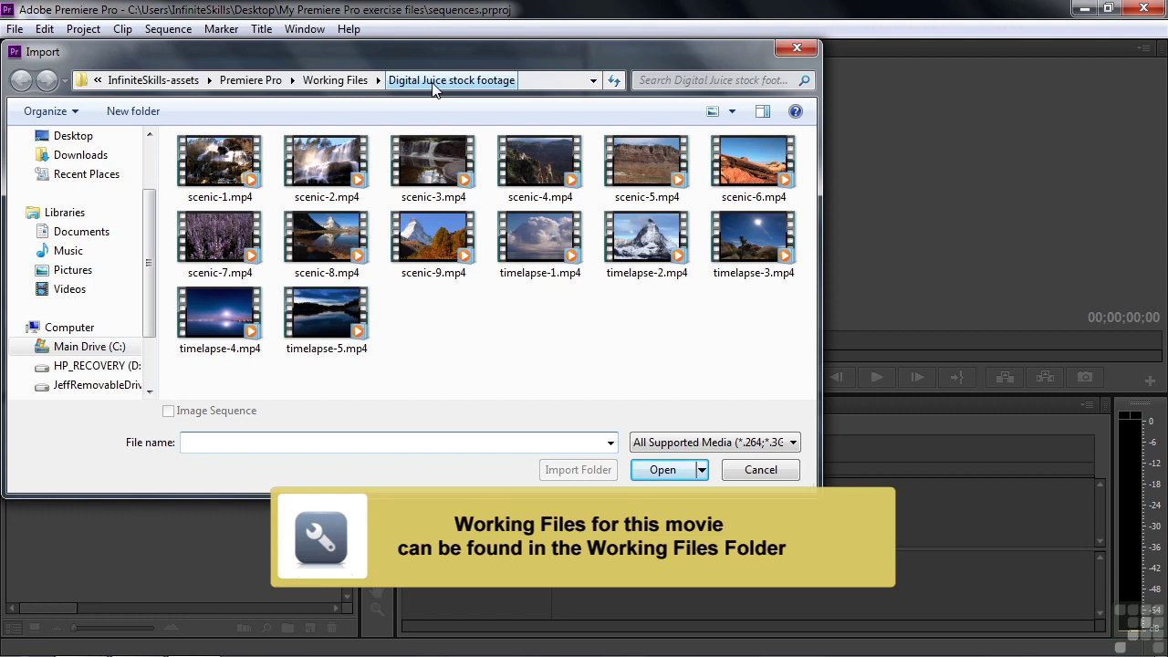
{"action": "left_click", "coordinate": [225, 166]}
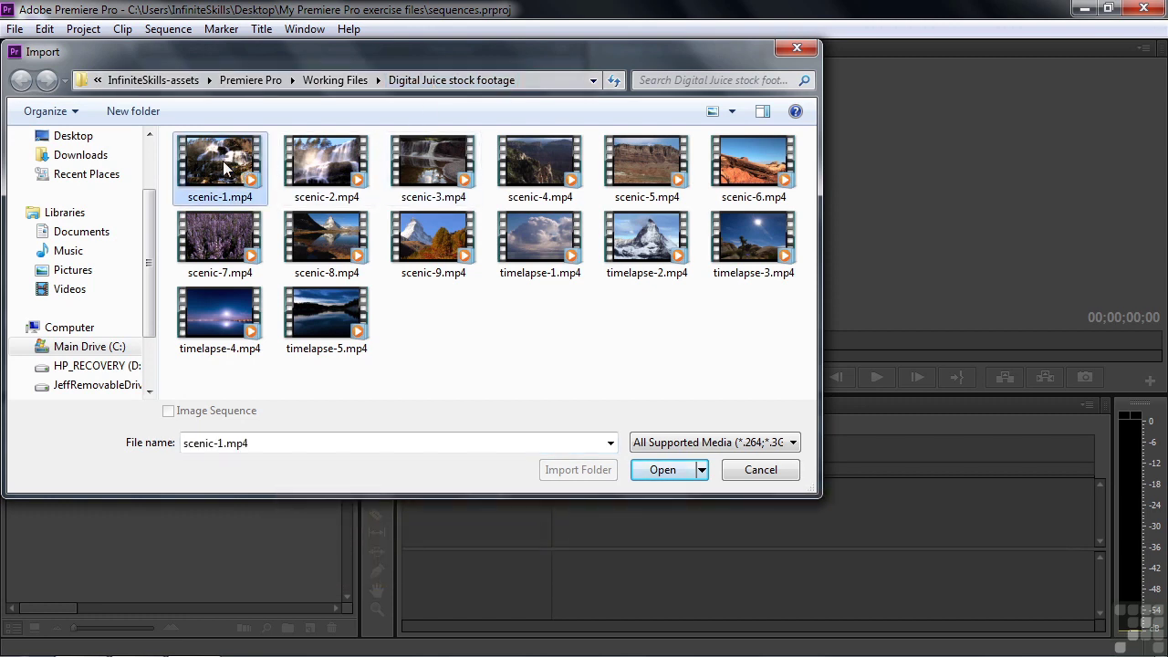
{"action": "left_click", "coordinate": [418, 245], "text": "shift"}
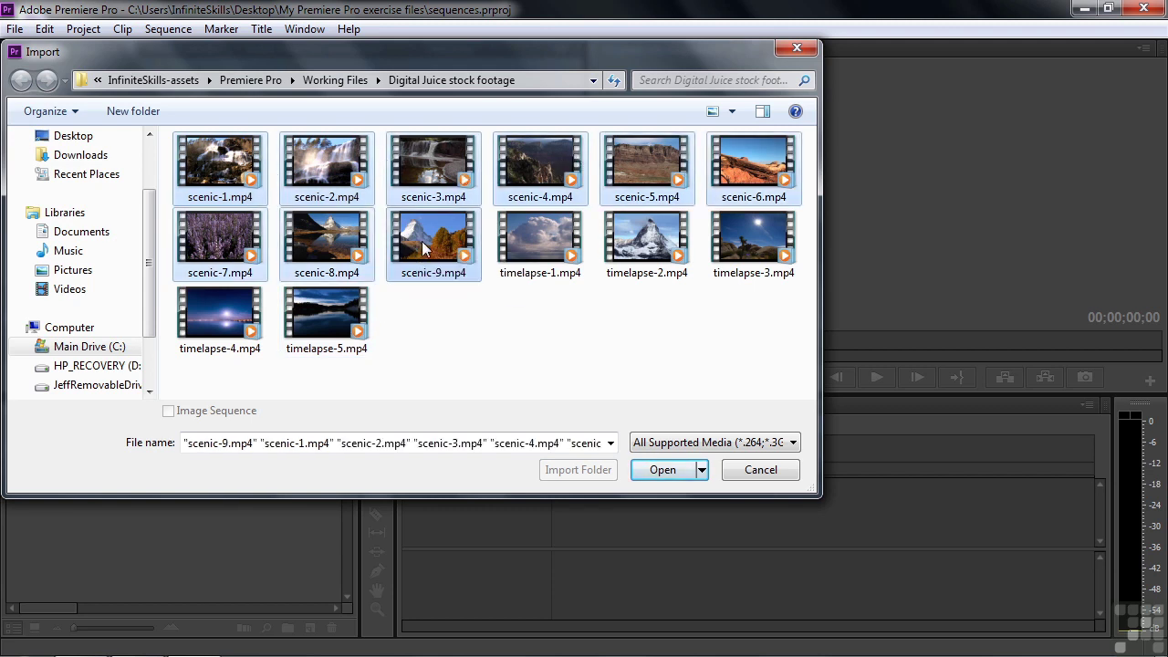
{"action": "left_click", "coordinate": [663, 471]}
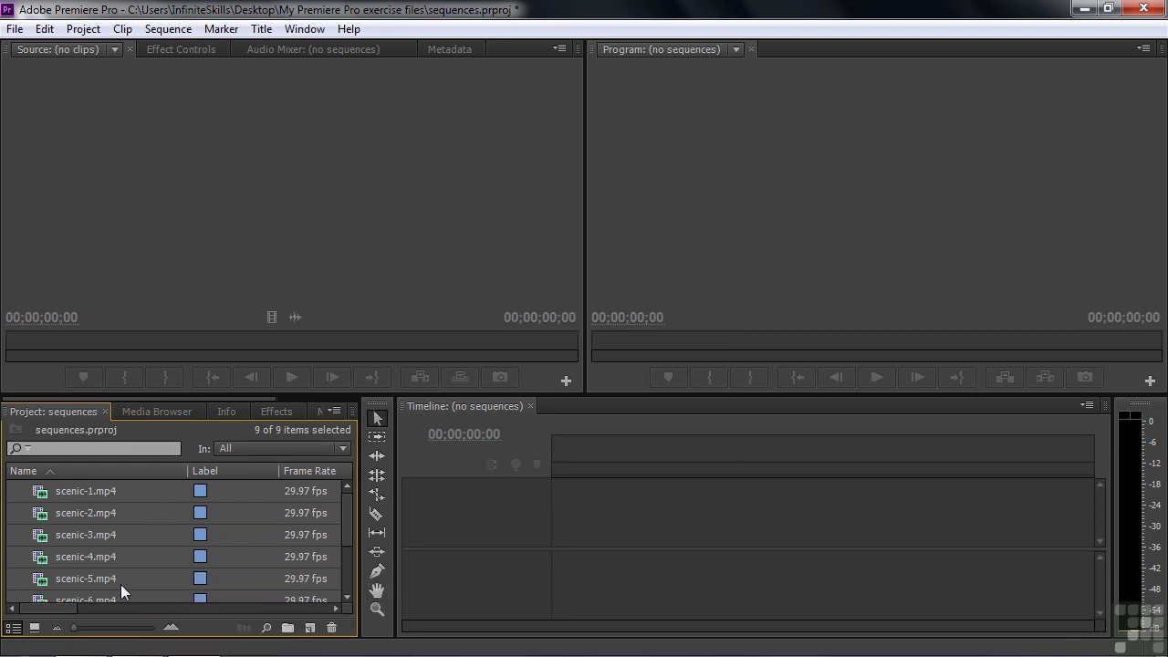
{"action": "key", "text": "ctrl+shift+a"}
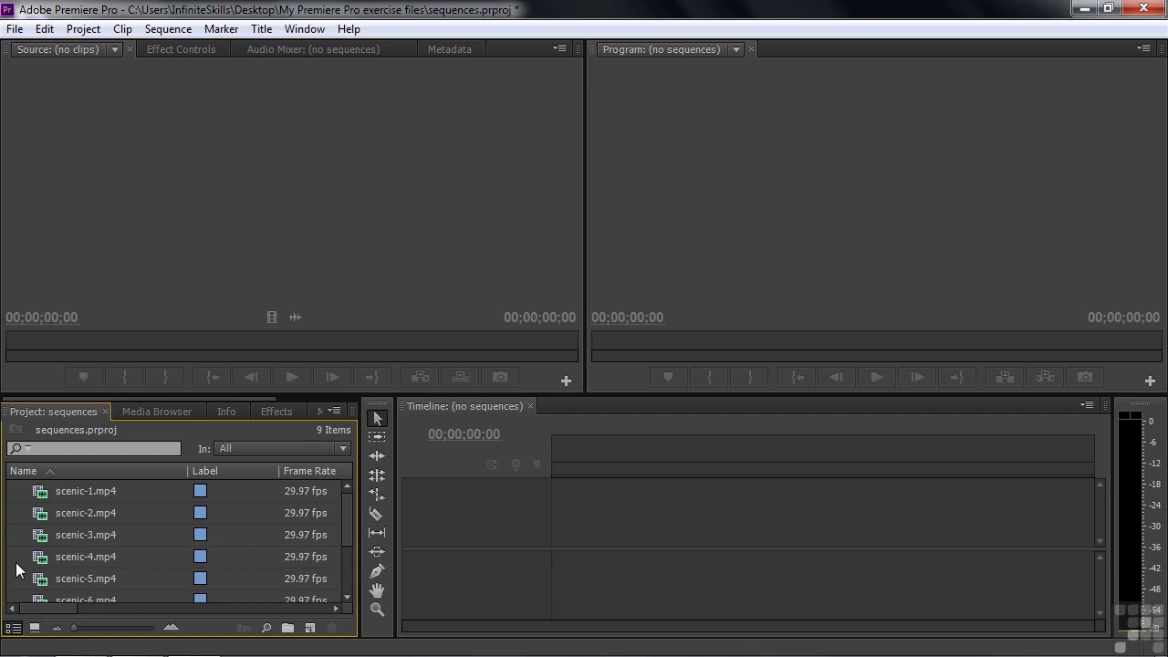
- Cancel a File > New > Sequence attempt, then select scenic-1.mp4 and show the New Item menu
{"action": "left_click", "coordinate": [15, 29]}
{"action": "mouse_move", "coordinate": [46, 50]}
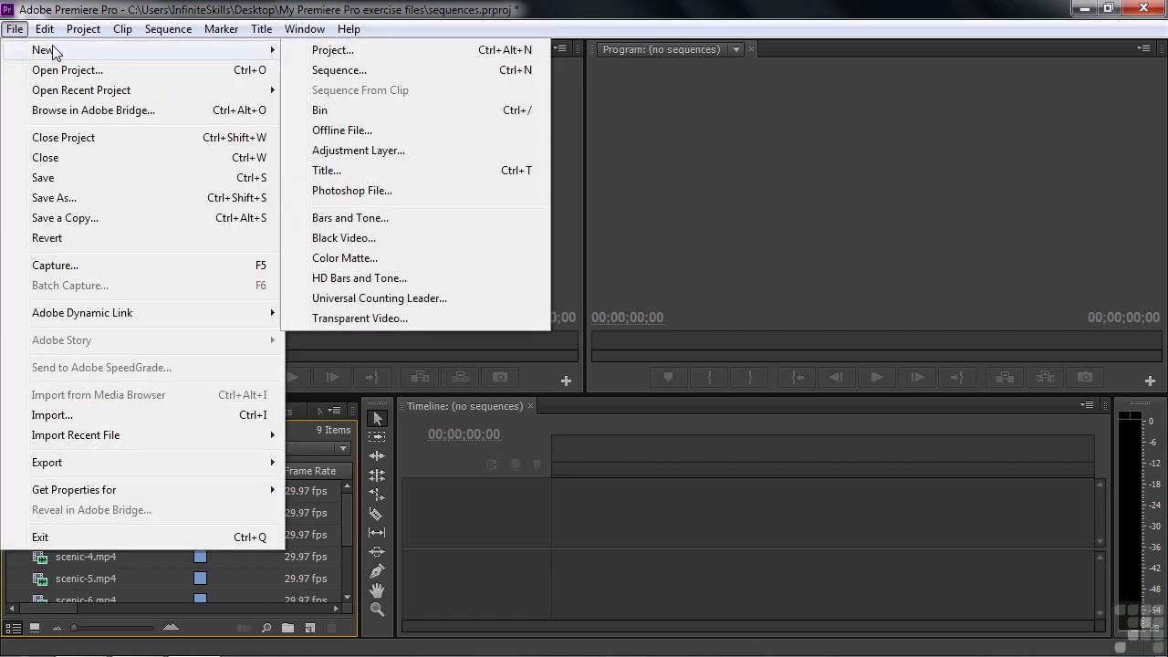
{"action": "left_click", "coordinate": [356, 73]}
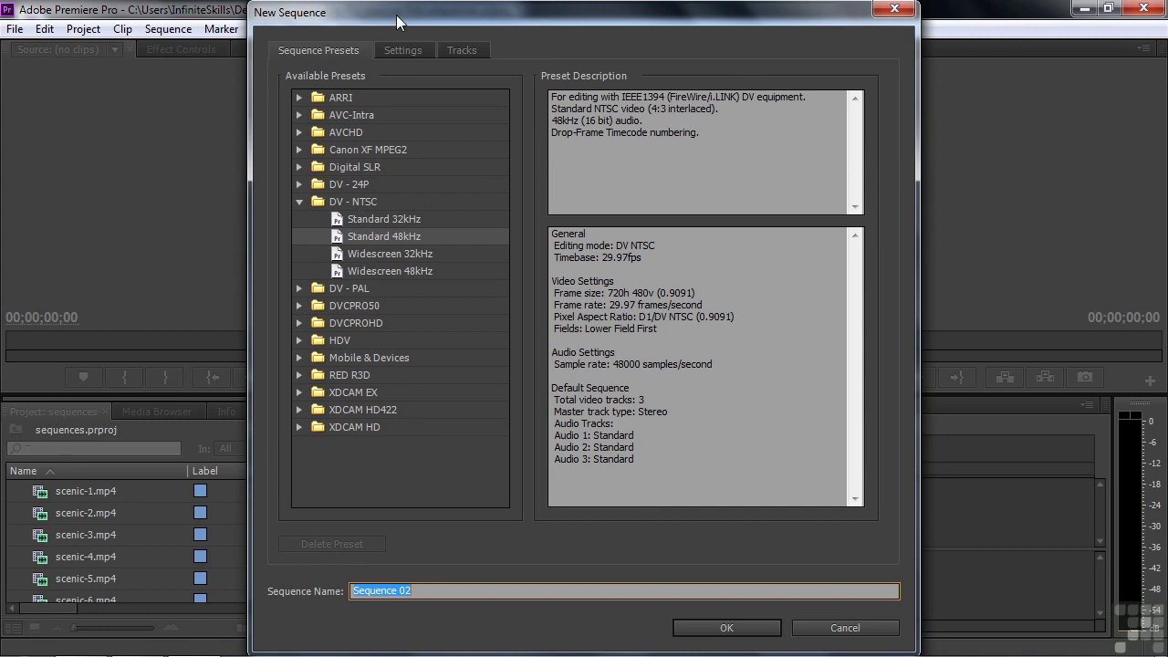
{"action": "left_click", "coordinate": [825, 628]}
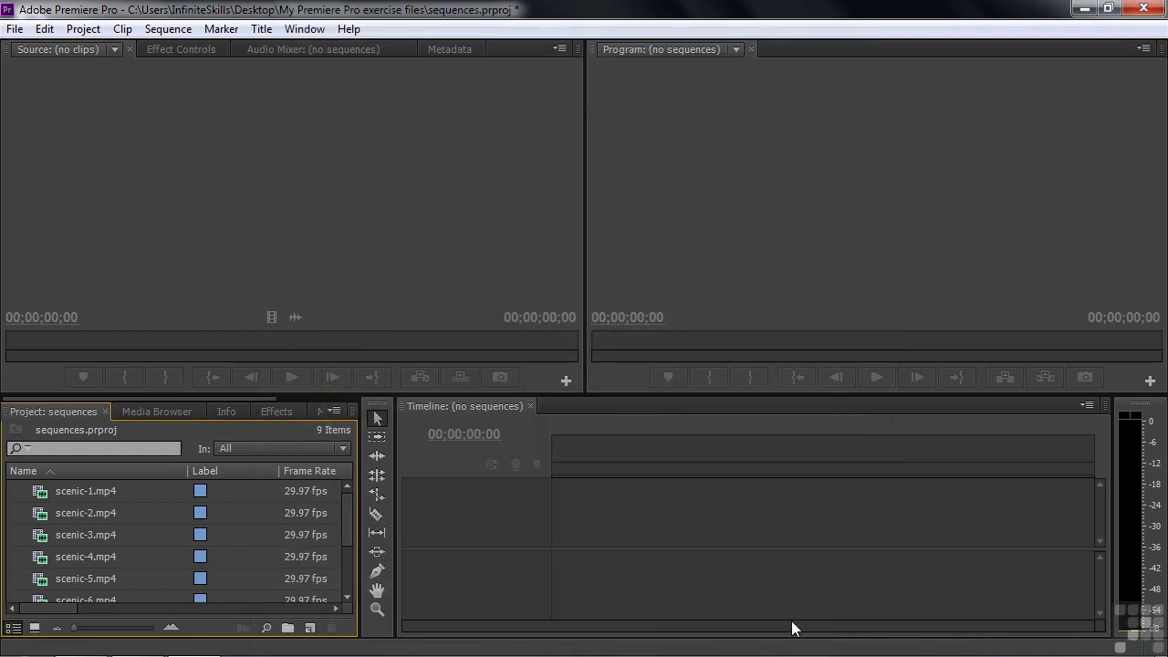
{"action": "left_click", "coordinate": [42, 496]}
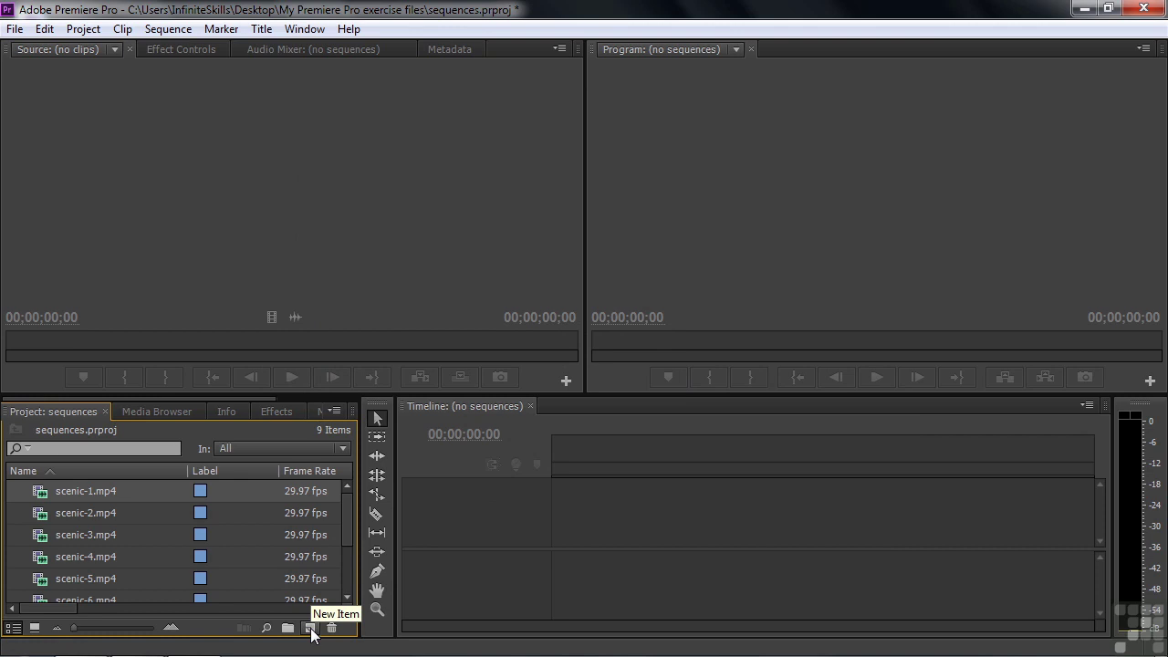
{"action": "left_click", "coordinate": [310, 629]}
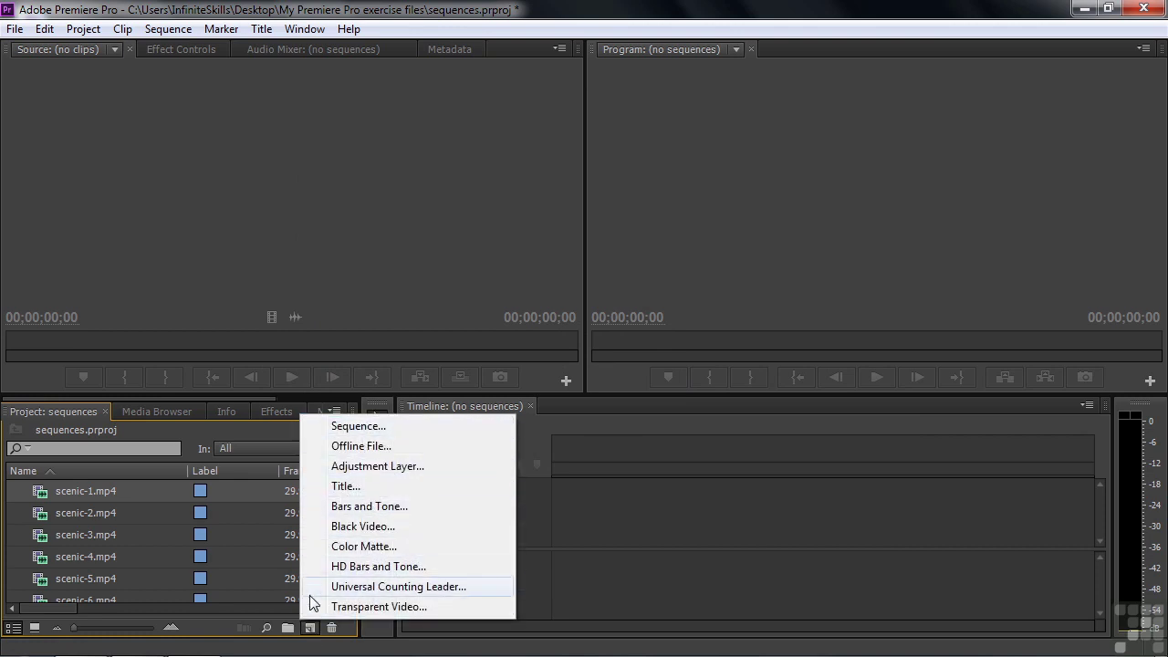
- Drag scenic-1.mp4 onto New Item to create a matching 1920x1080 29.97p sequence containing it
{"action": "left_click", "coordinate": [274, 643]}
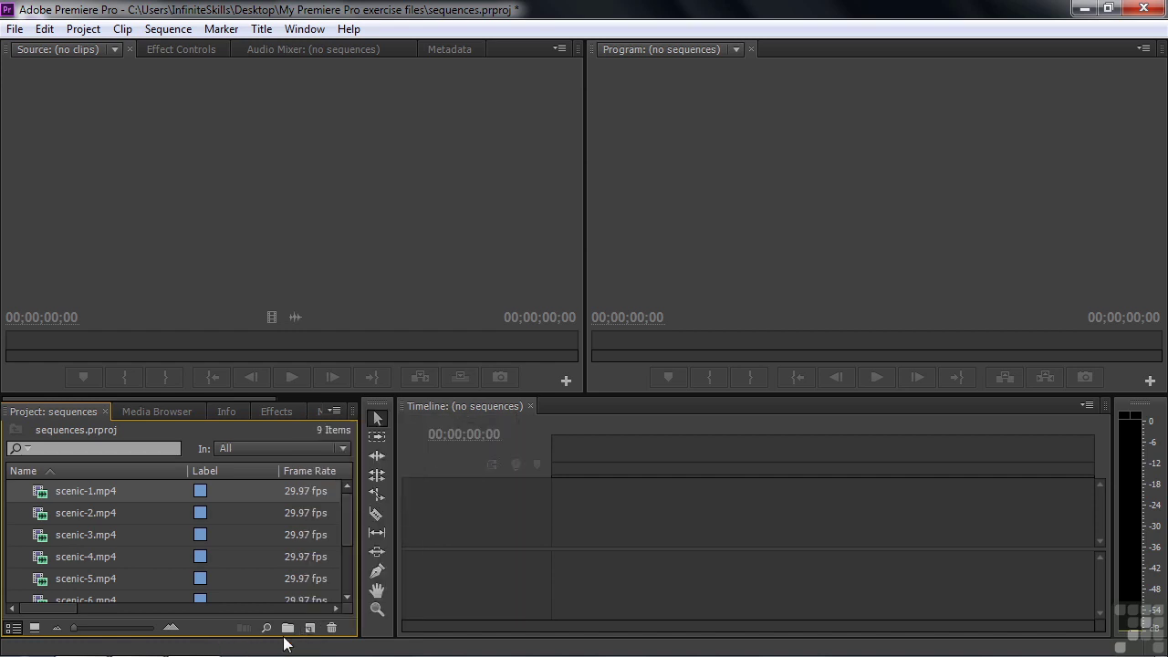
{"action": "left_click_drag", "start_coordinate": [48, 496], "coordinate": [311, 636]}
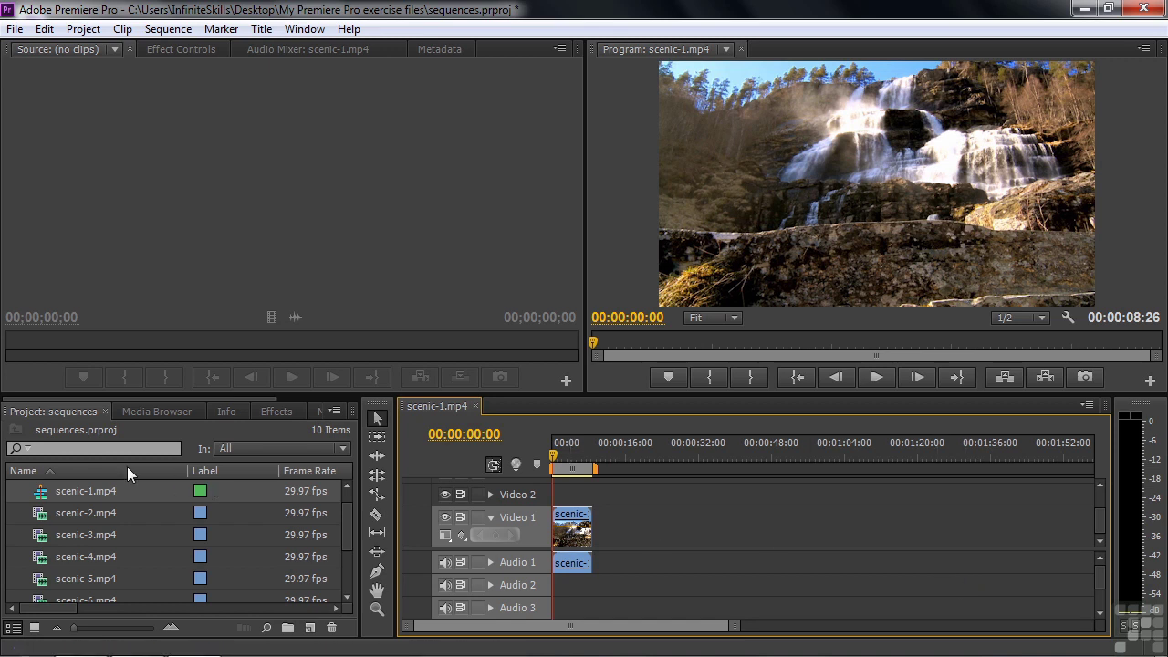
{"action": "mouse_move", "coordinate": [44, 502]}
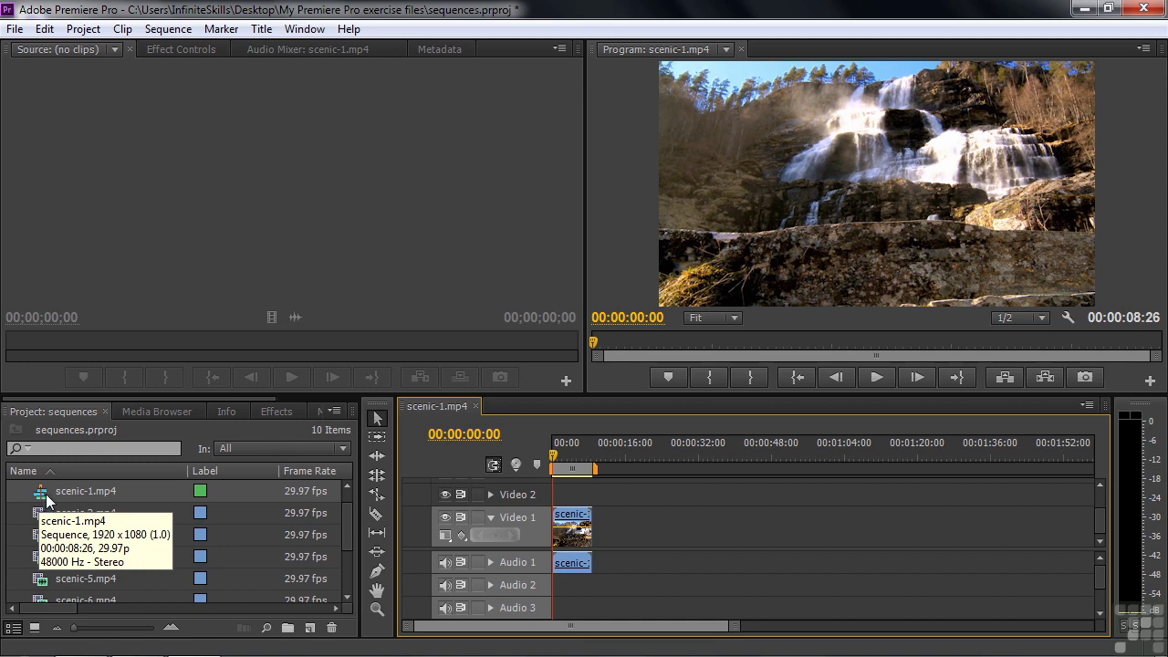
{"action": "right_click", "coordinate": [39, 495]}
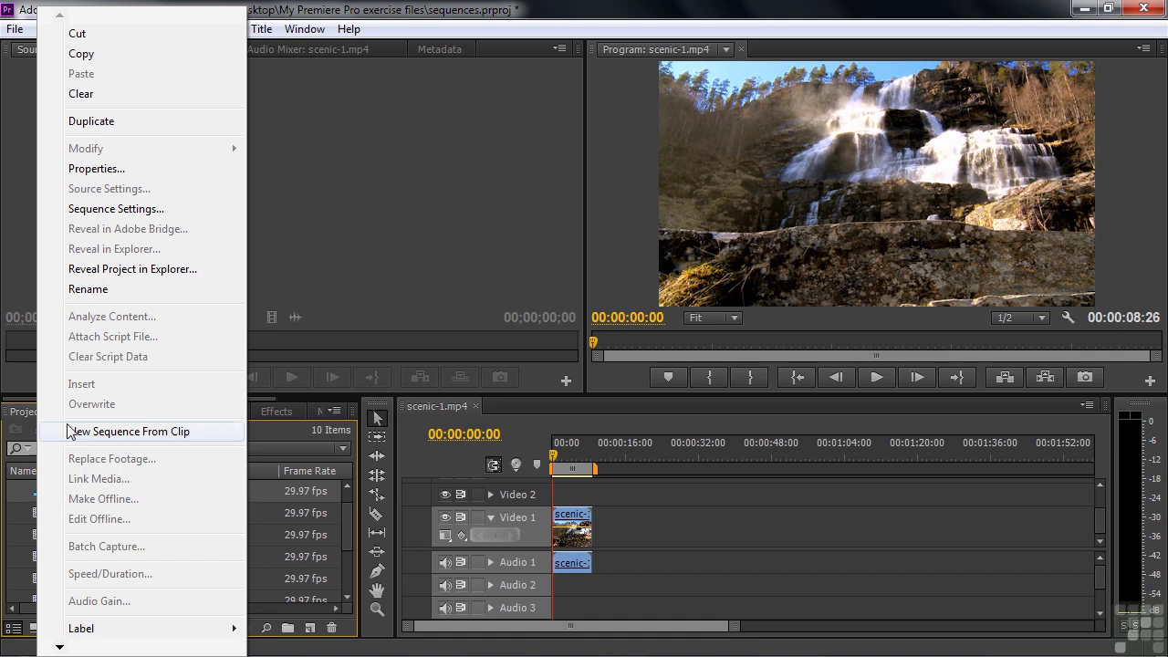
{"action": "left_click", "coordinate": [99, 168]}
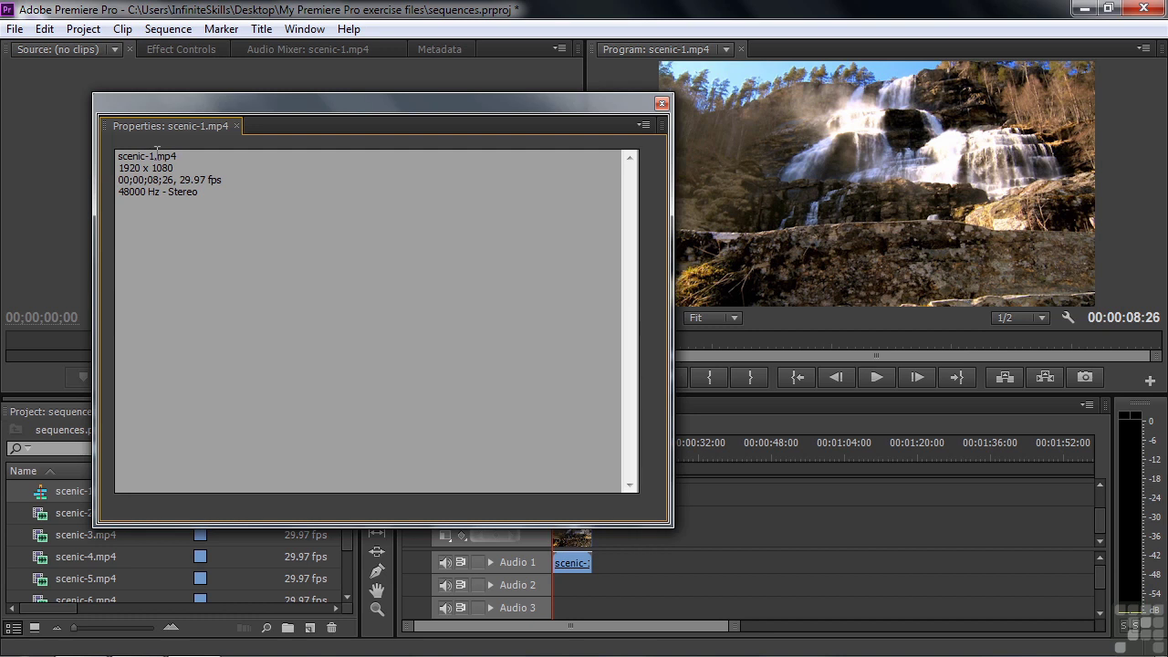
{"action": "left_click", "coordinate": [662, 103]}
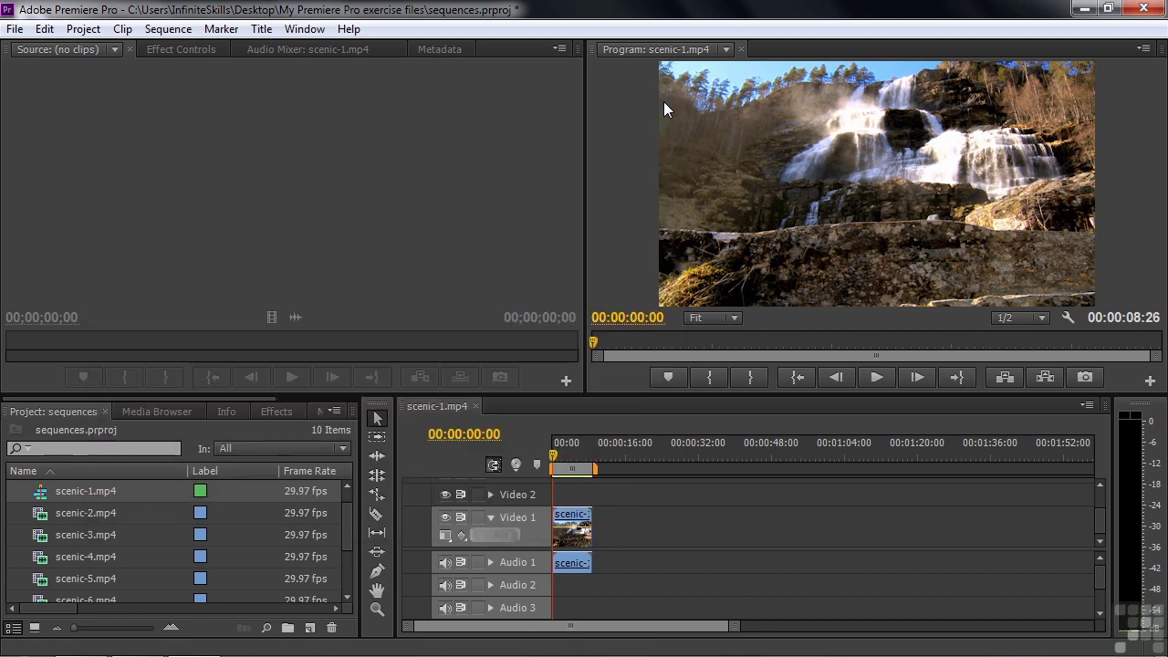
{"action": "right_click", "coordinate": [39, 496]}
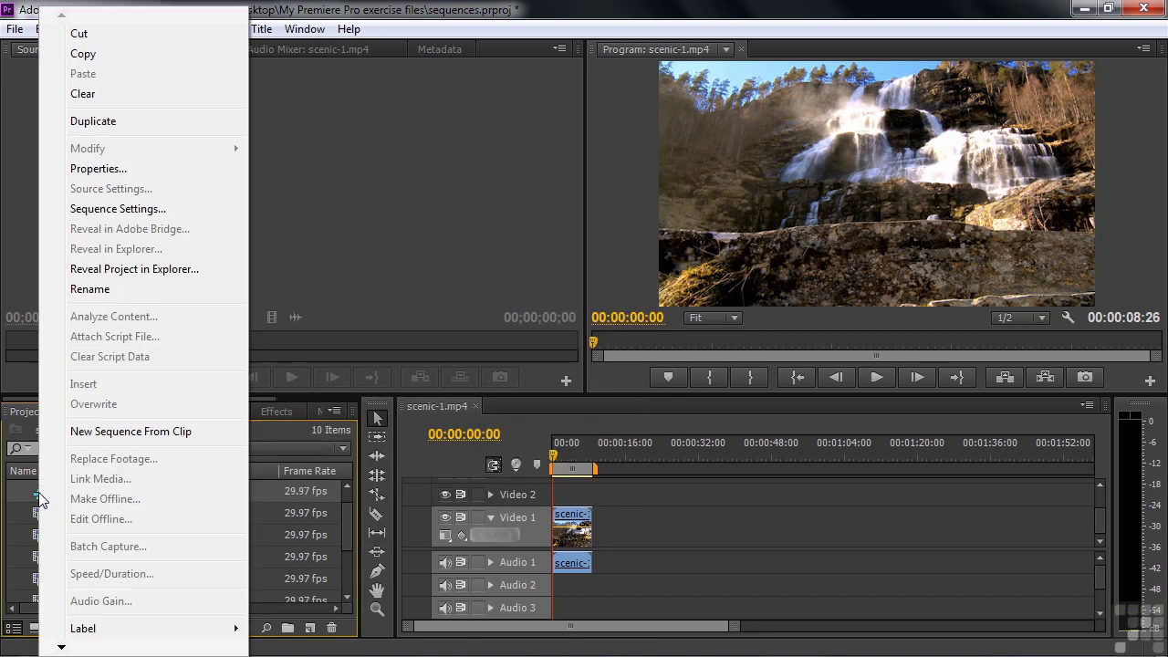
{"action": "left_click", "coordinate": [109, 209]}
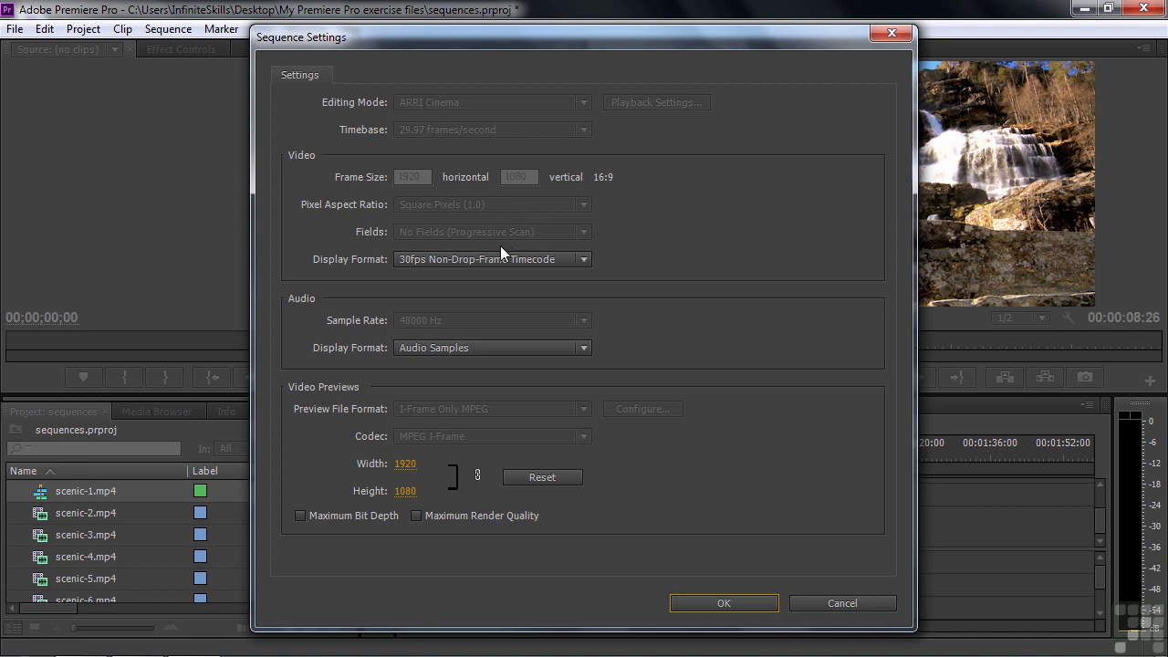
{"action": "left_click", "coordinate": [584, 258]}
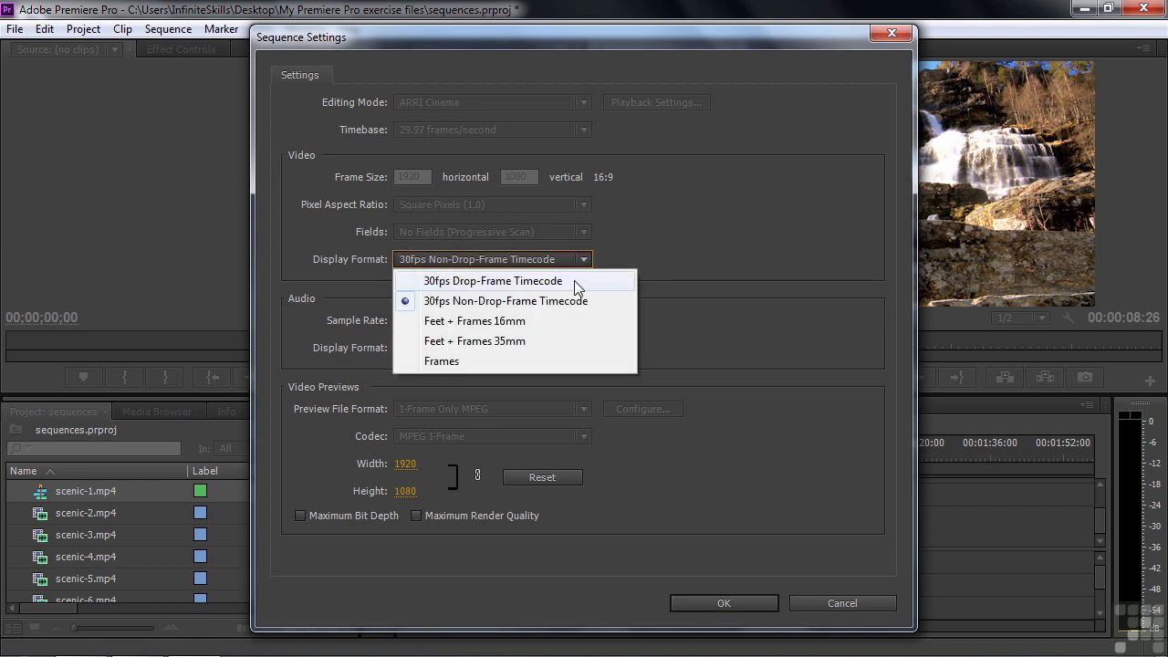
{"action": "left_click", "coordinate": [706, 221]}
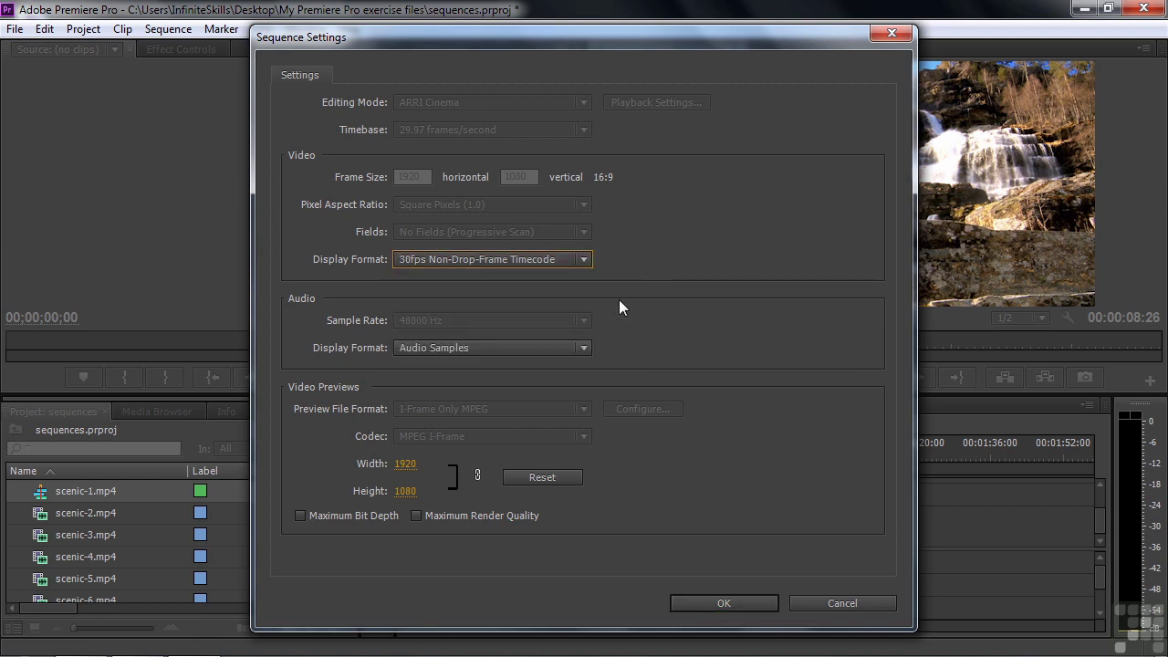
{"action": "left_click", "coordinate": [586, 347]}
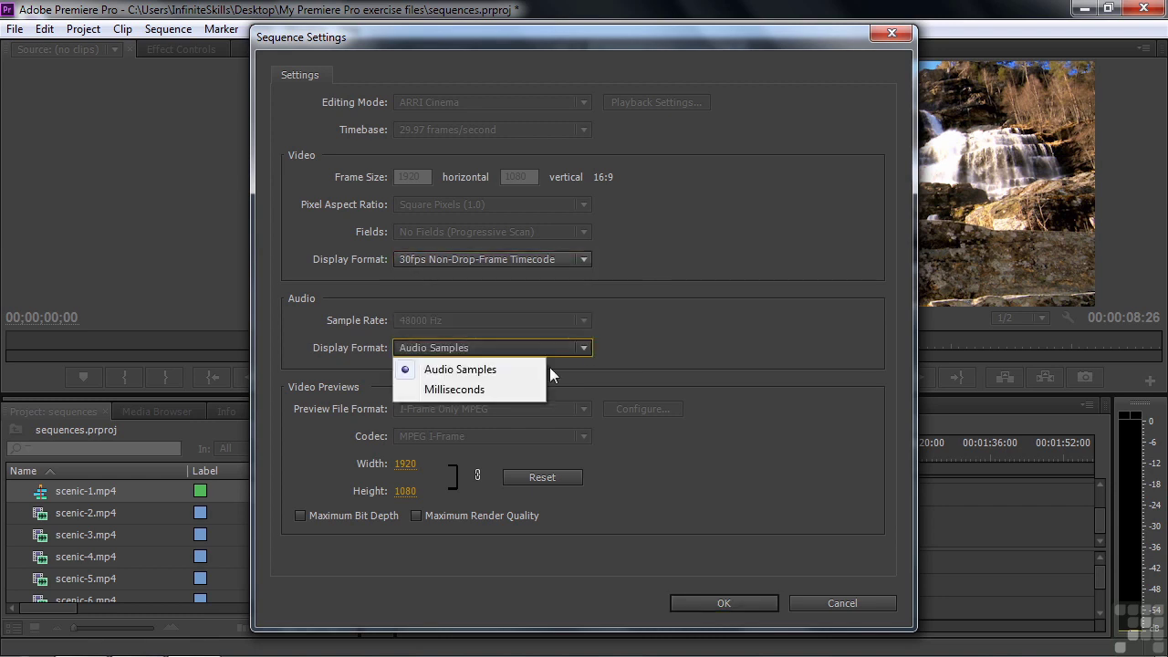
{"action": "left_click", "coordinate": [670, 326]}
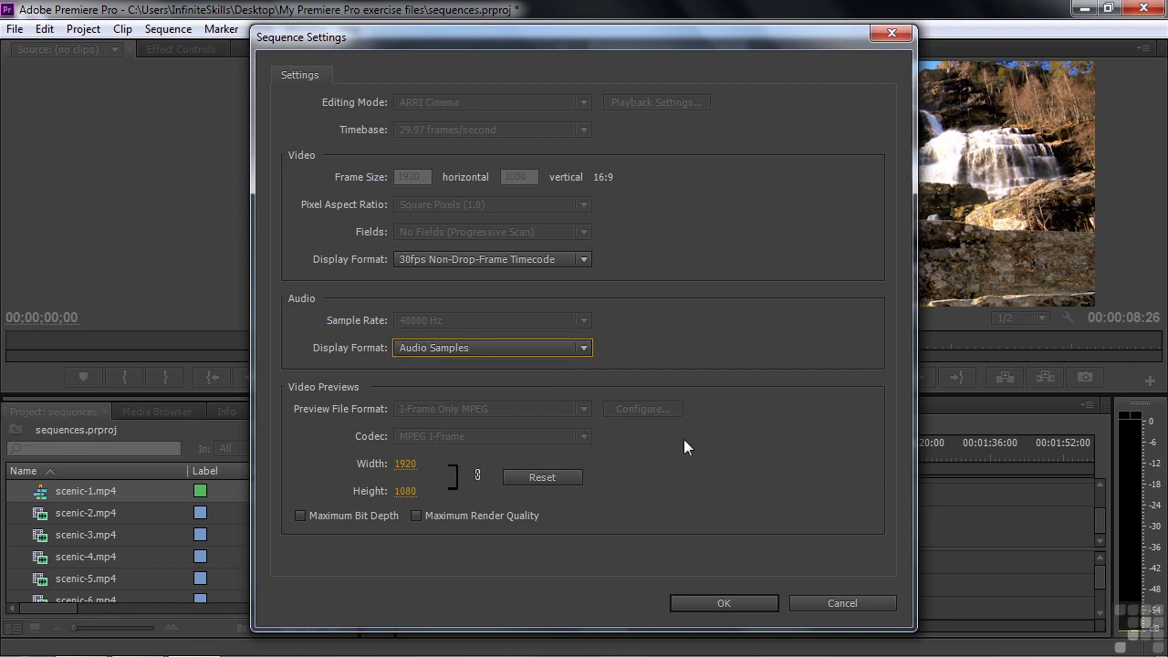
{"action": "left_click", "coordinate": [837, 604]}
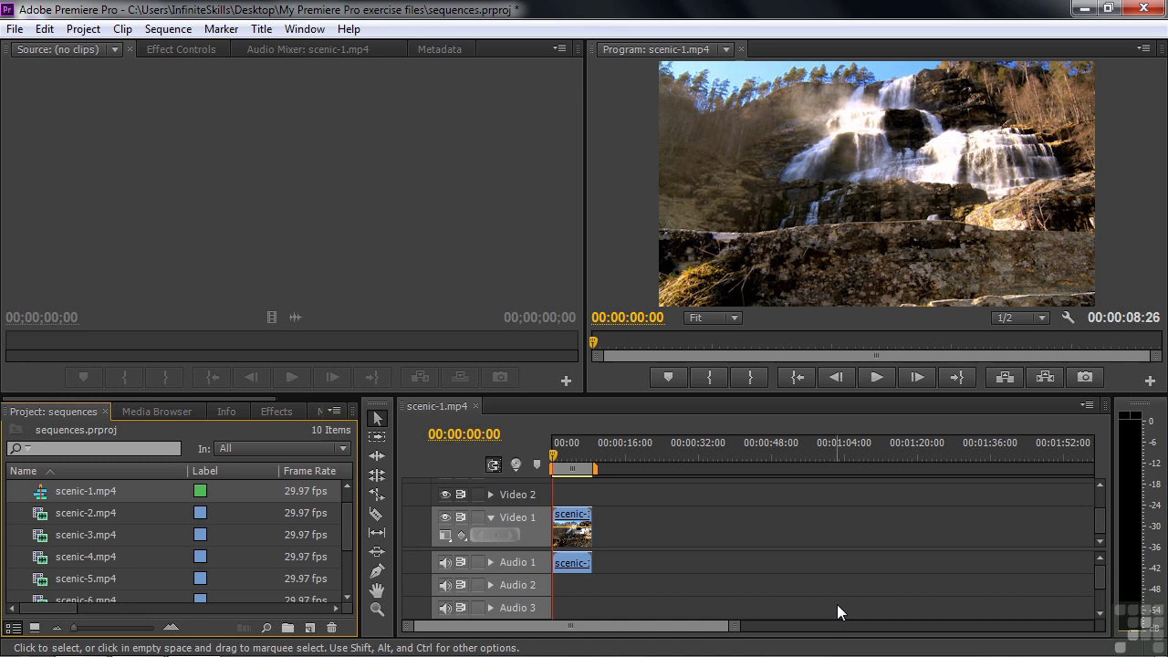
- Rename the scenic-1.mp4 sequence in the Project panel to 'Scenic sequence'
{"action": "scroll", "coordinate": [25, 527], "scroll_direction": "up", "scroll_amount": 1}
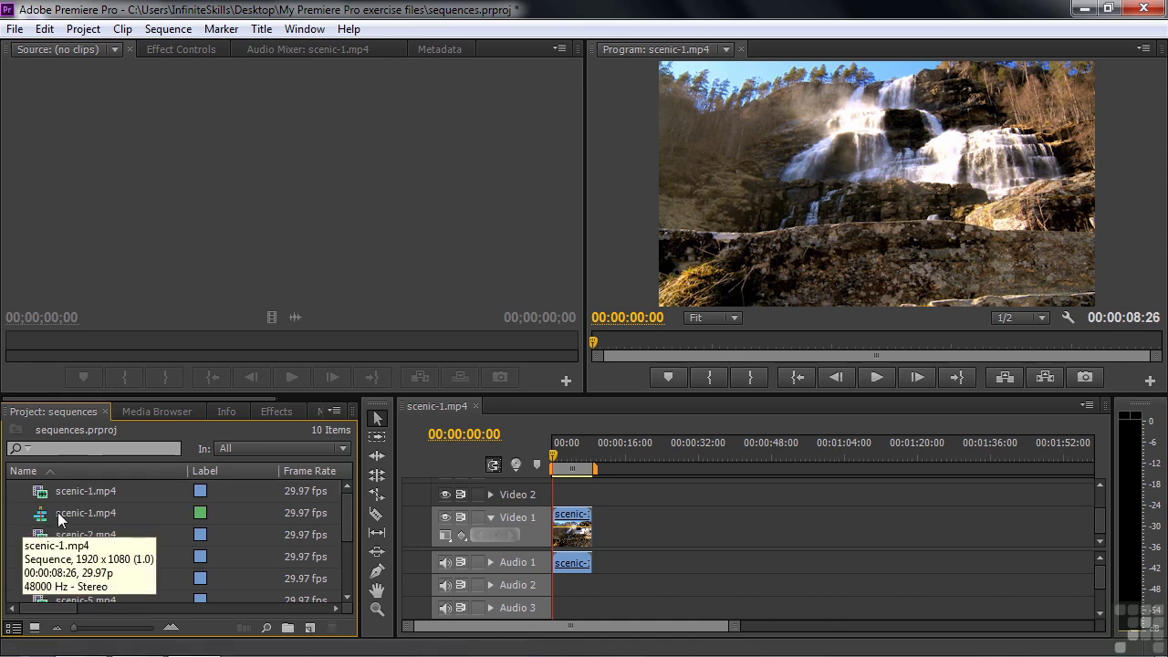
{"action": "left_click", "coordinate": [58, 512]}
{"action": "left_click", "coordinate": [57, 512]}
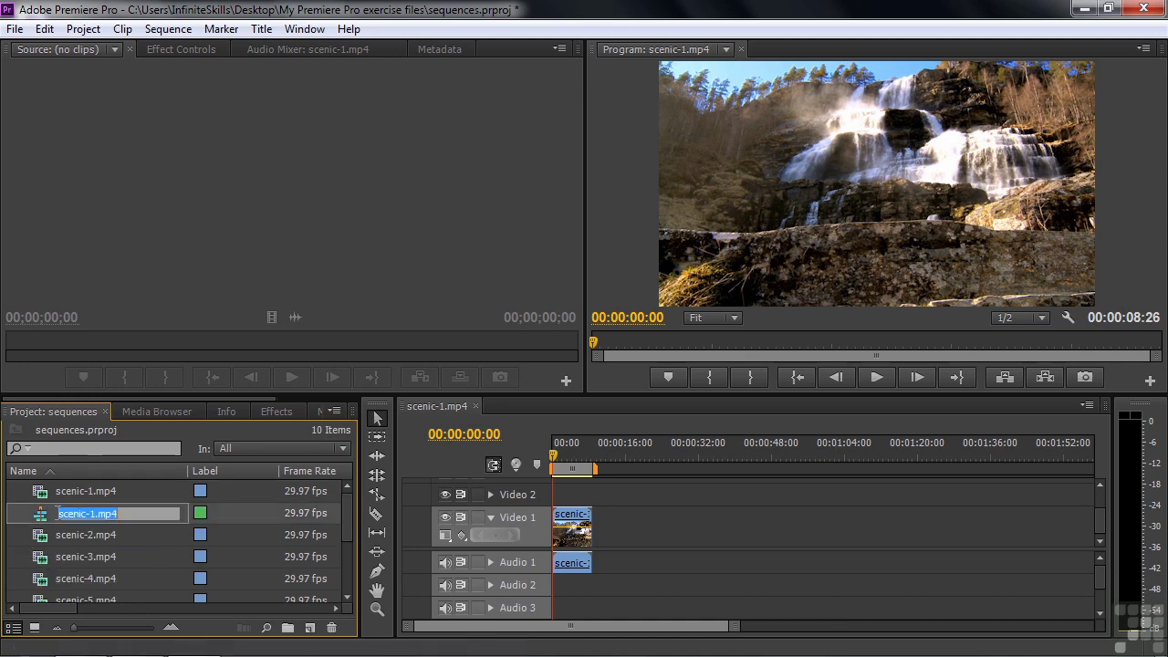
{"action": "type", "text": "Scenic sequence"}
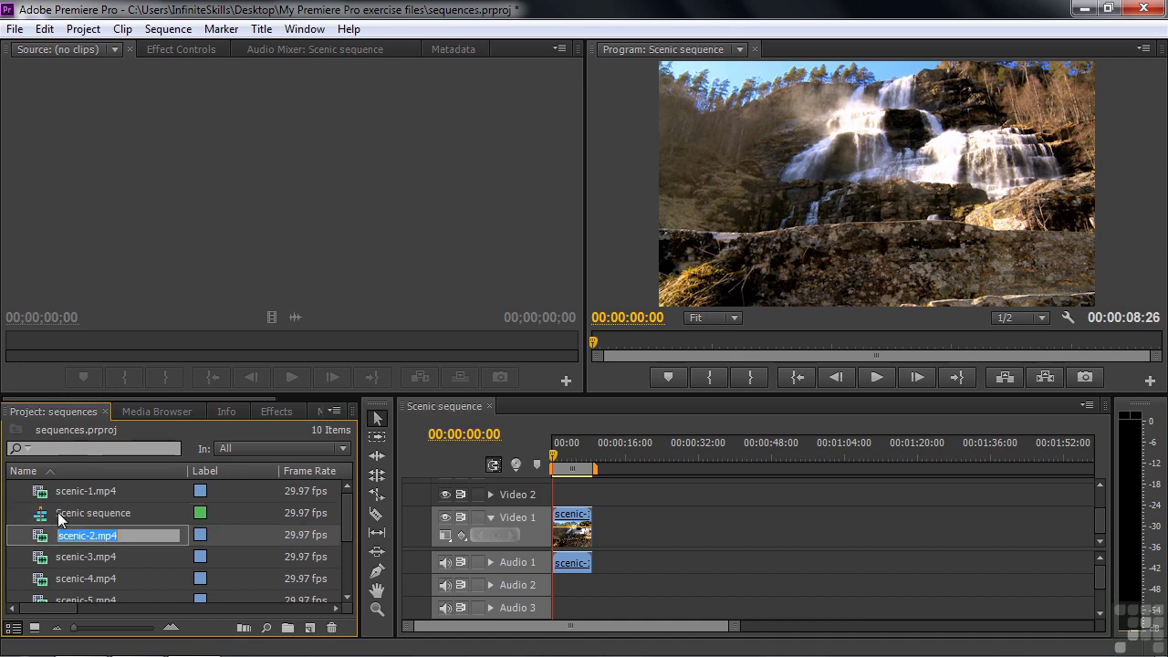
{"action": "key", "text": "Tab"}
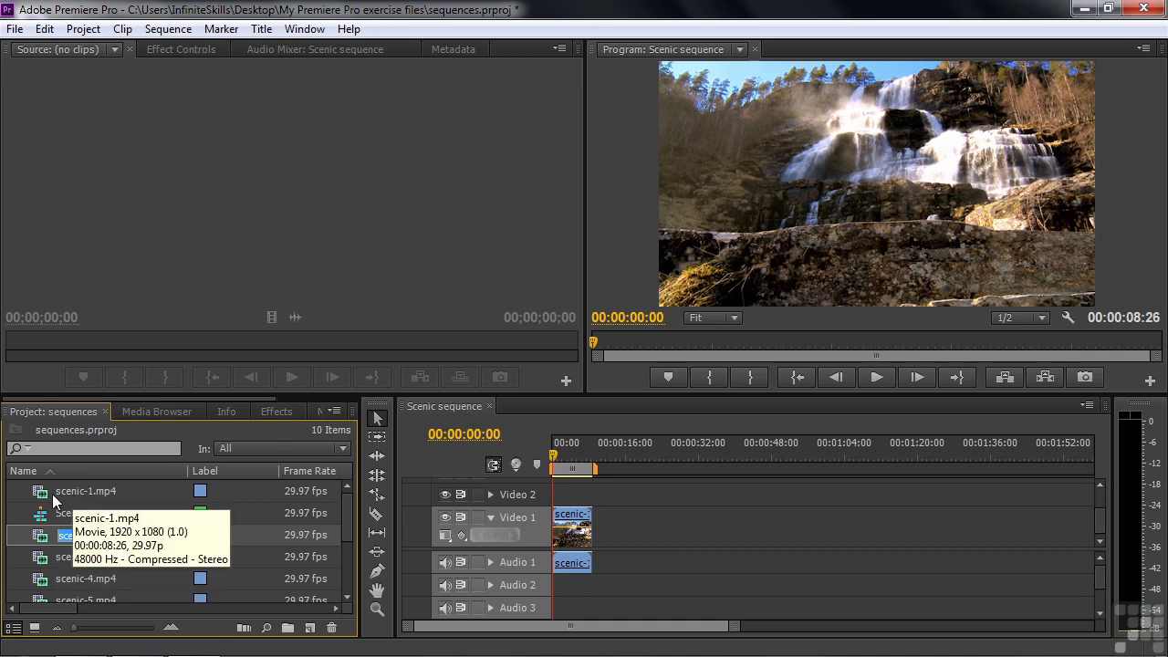
{"action": "left_click", "coordinate": [96, 469]}
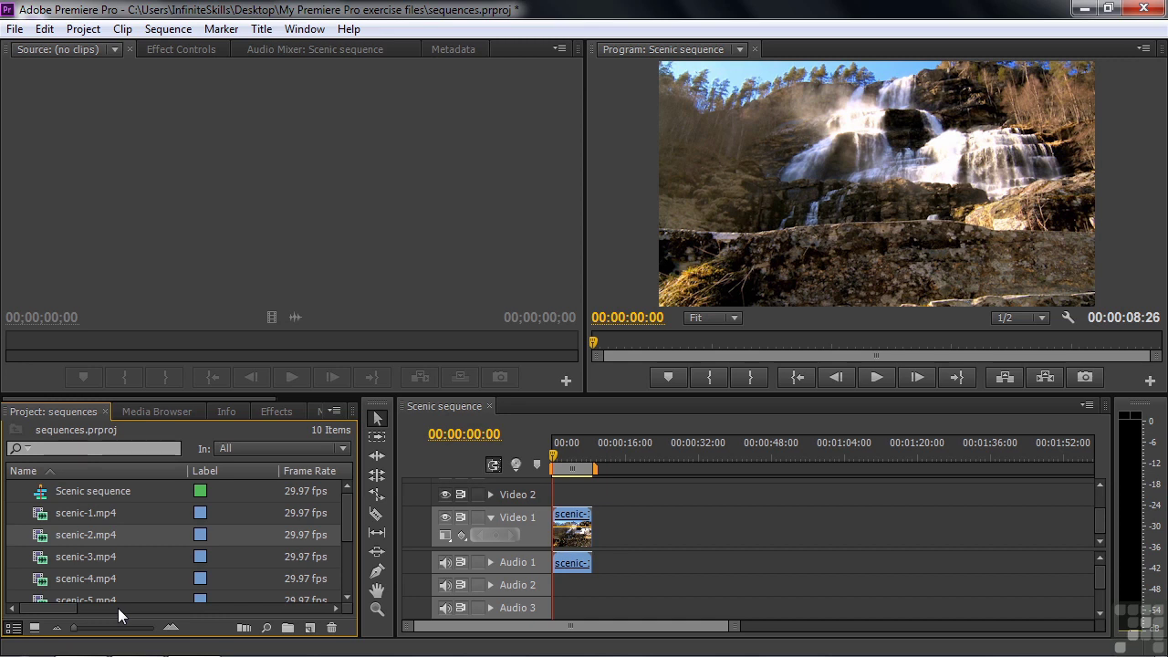
- Select clips scenic-2.mp4 through scenic-9.mp4 and drop them on New Item as one sequence
{"action": "mouse_move", "coordinate": [39, 539]}
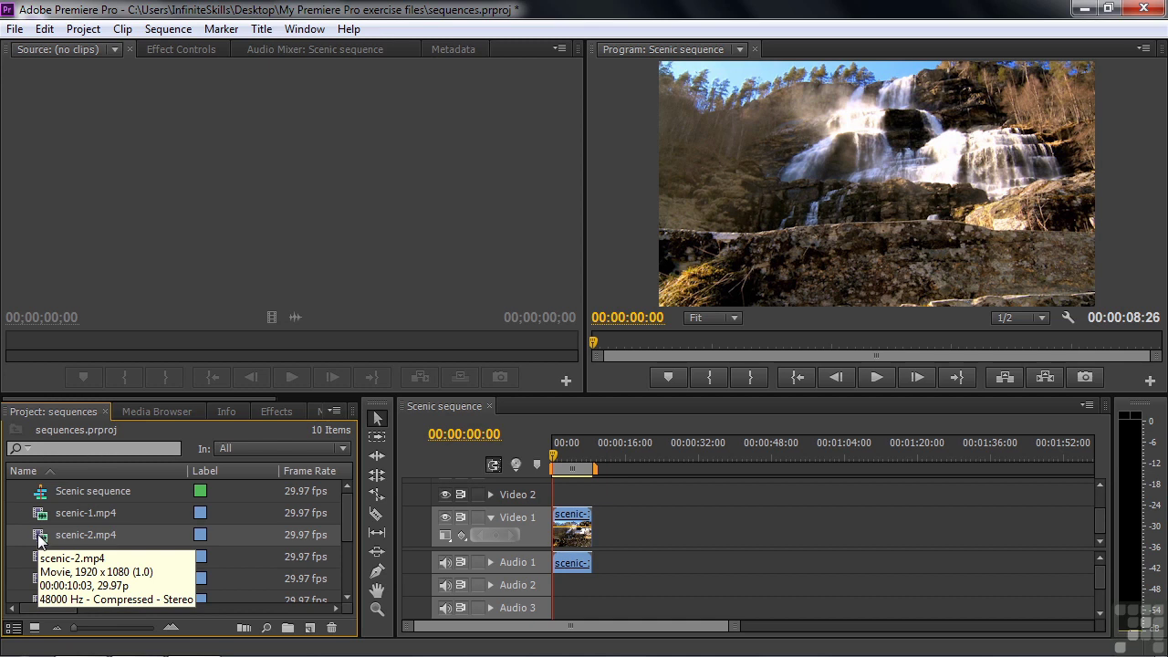
{"action": "left_click_drag", "start_coordinate": [347, 514], "coordinate": [337, 568]}
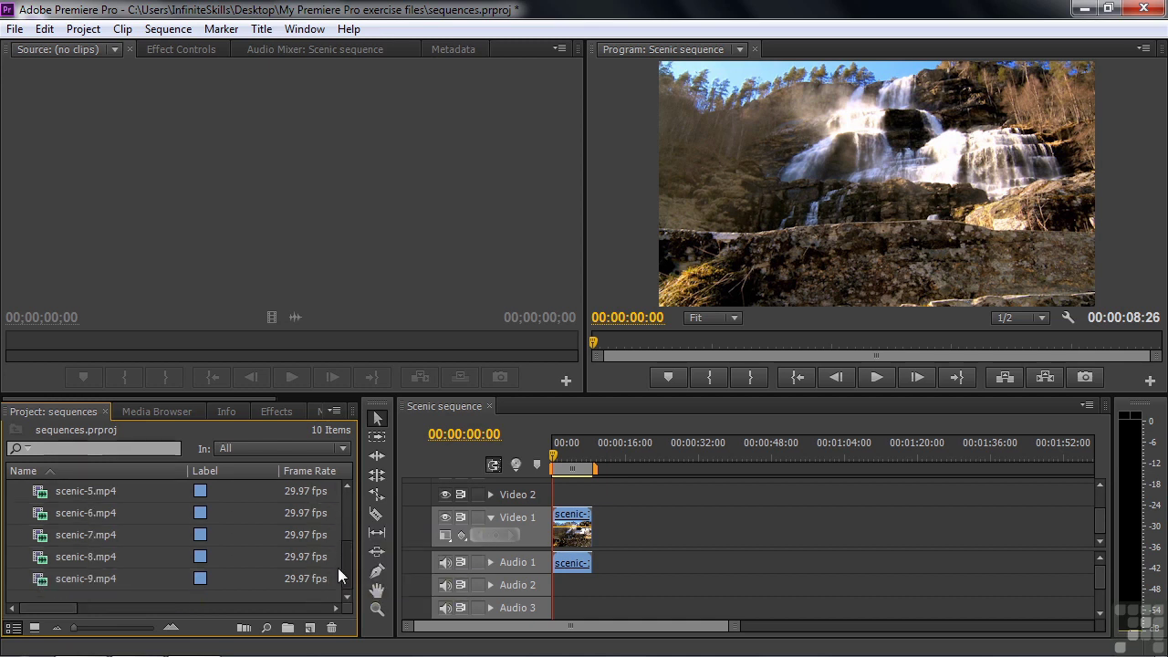
{"action": "left_click", "coordinate": [40, 582], "text": "shift"}
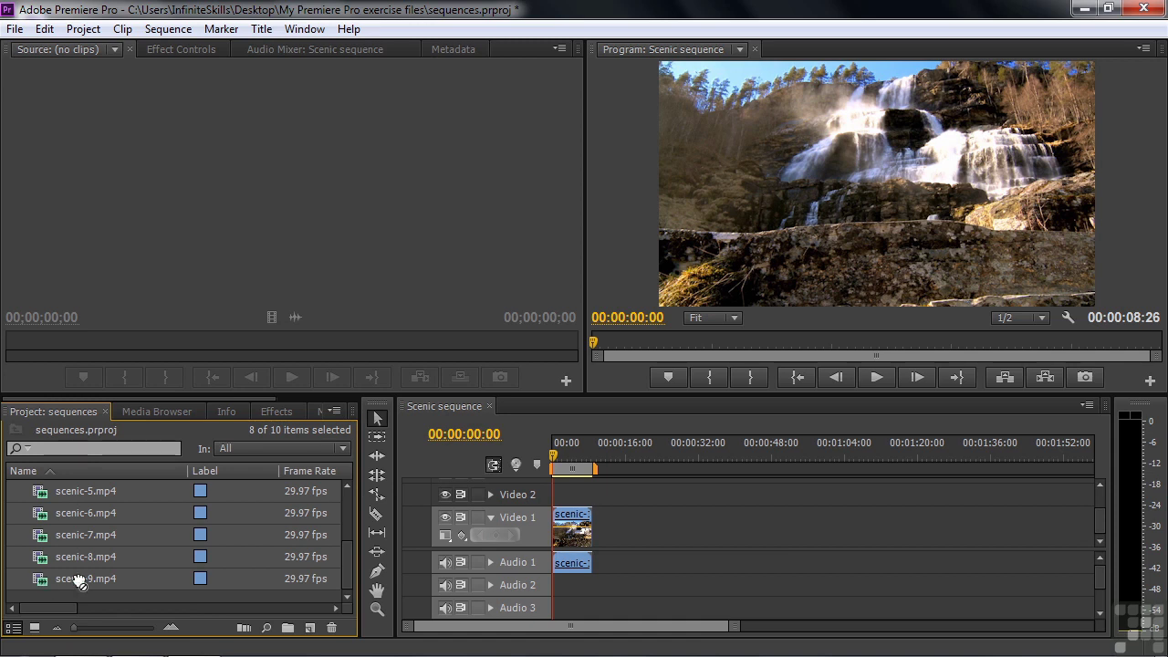
{"action": "left_click_drag", "start_coordinate": [312, 630], "coordinate": [312, 630]}
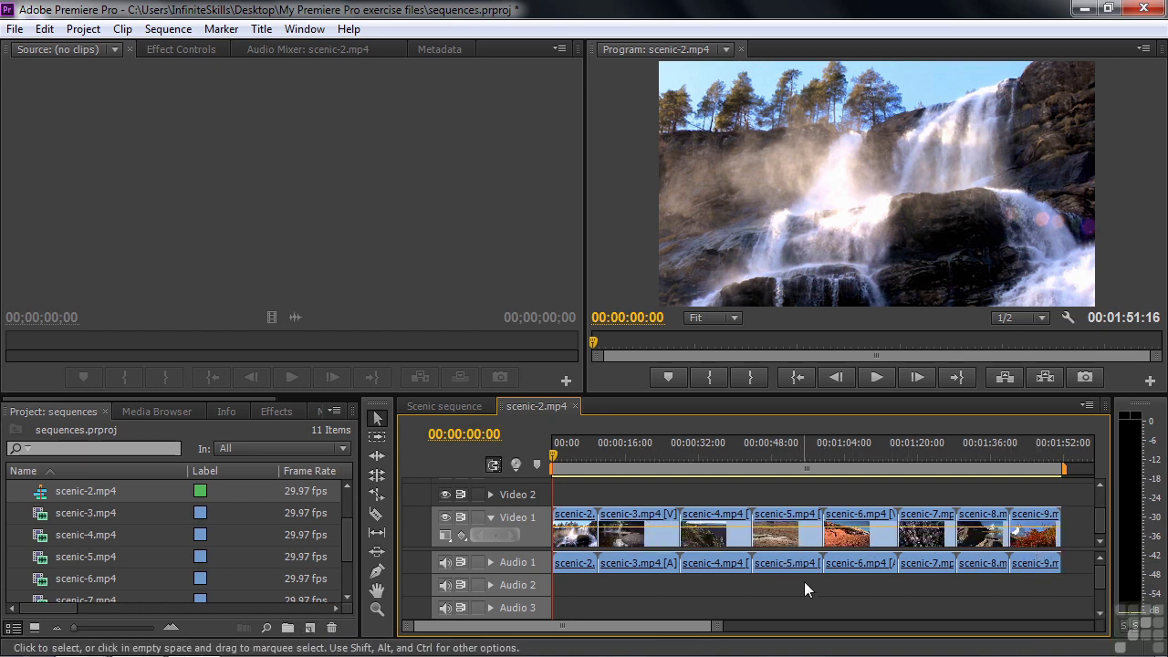
- Undo that sequence and build a new one from clips selected in order scenic-2, 4, 6, 8, 3, 5, 7, 9
{"action": "key", "text": "ctrl+z"}
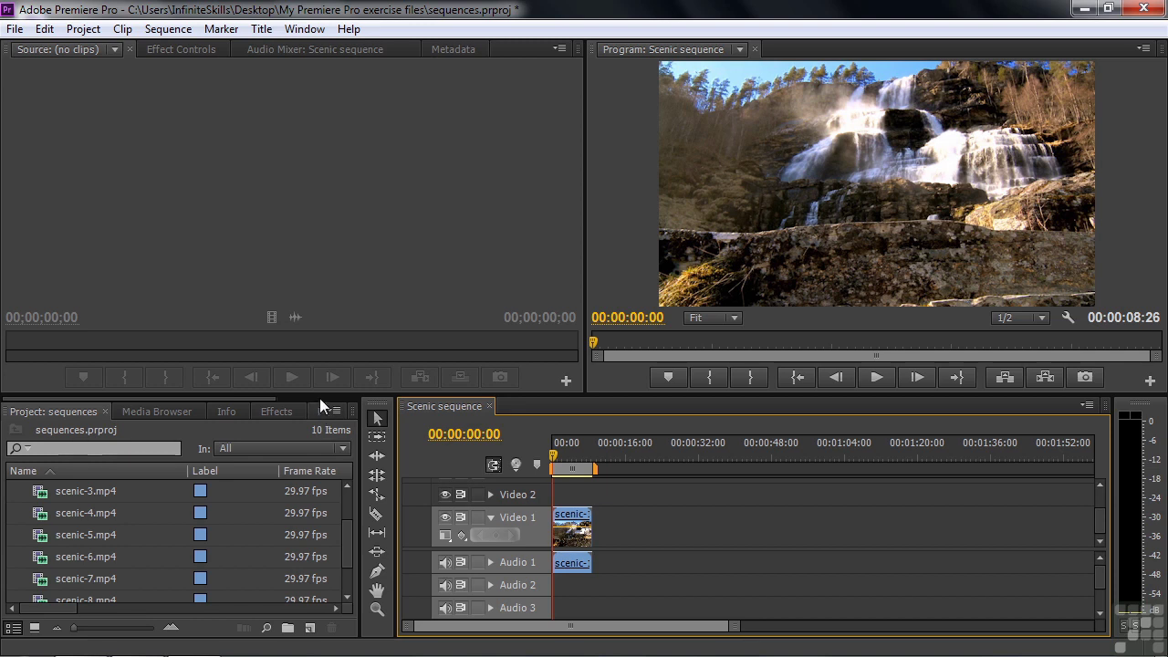
{"action": "left_click_drag", "start_coordinate": [320, 398], "coordinate": [319, 302]}
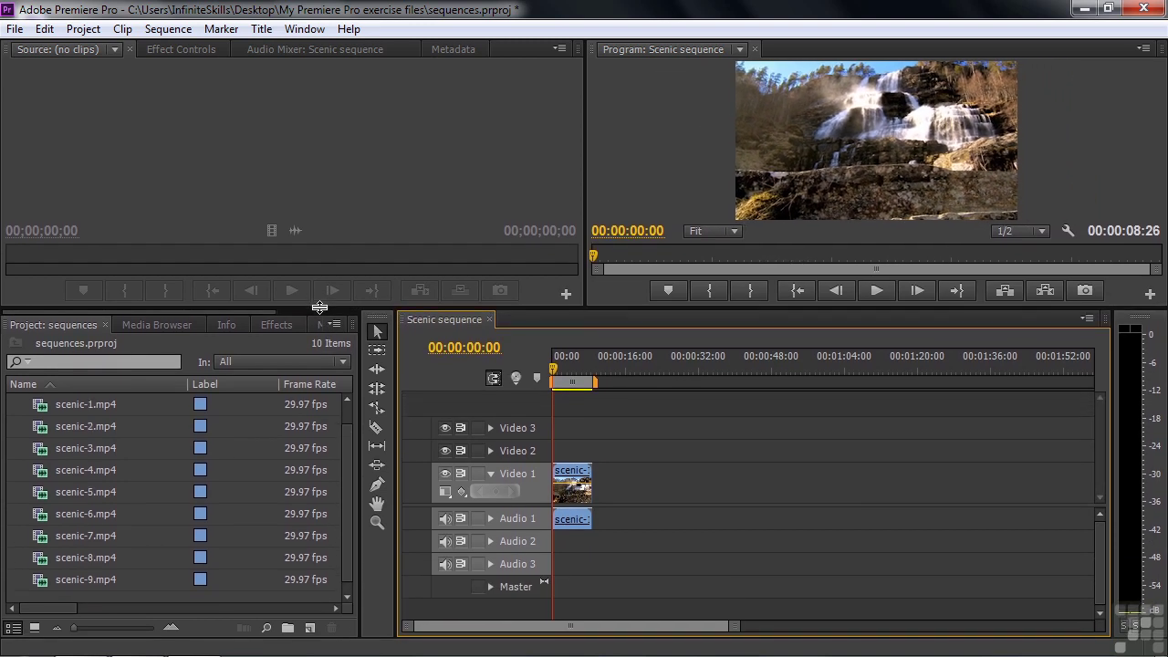
{"action": "left_click", "coordinate": [44, 428]}
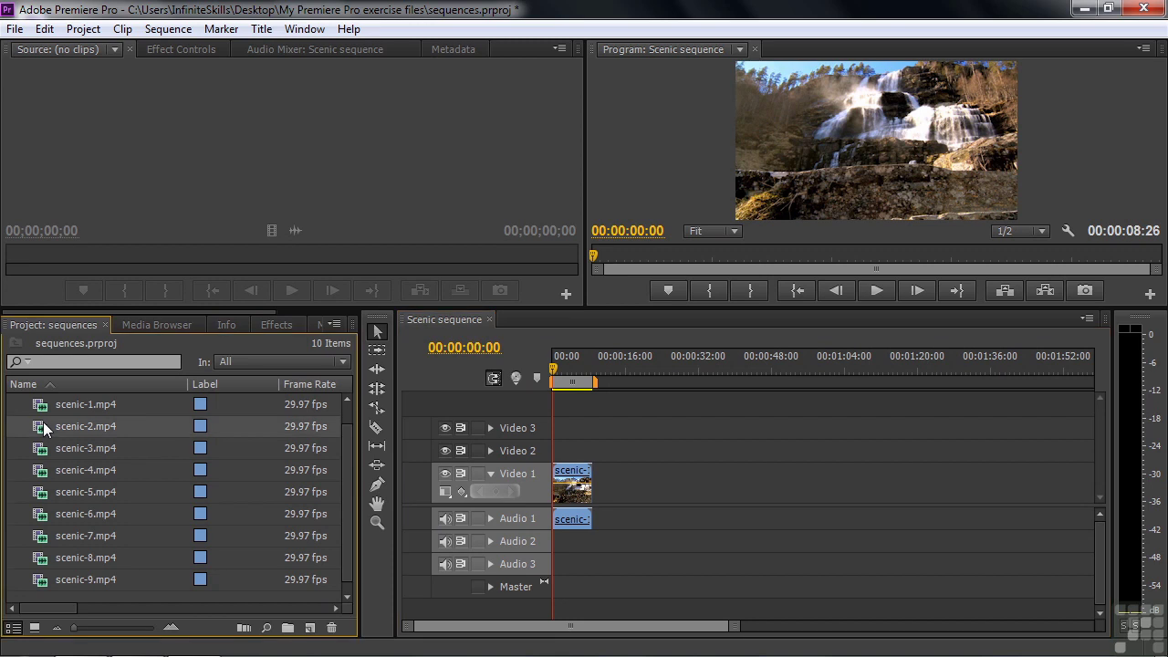
{"action": "left_click", "coordinate": [52, 473], "text": "ctrl"}
{"action": "left_click", "coordinate": [45, 516], "text": "ctrl"}
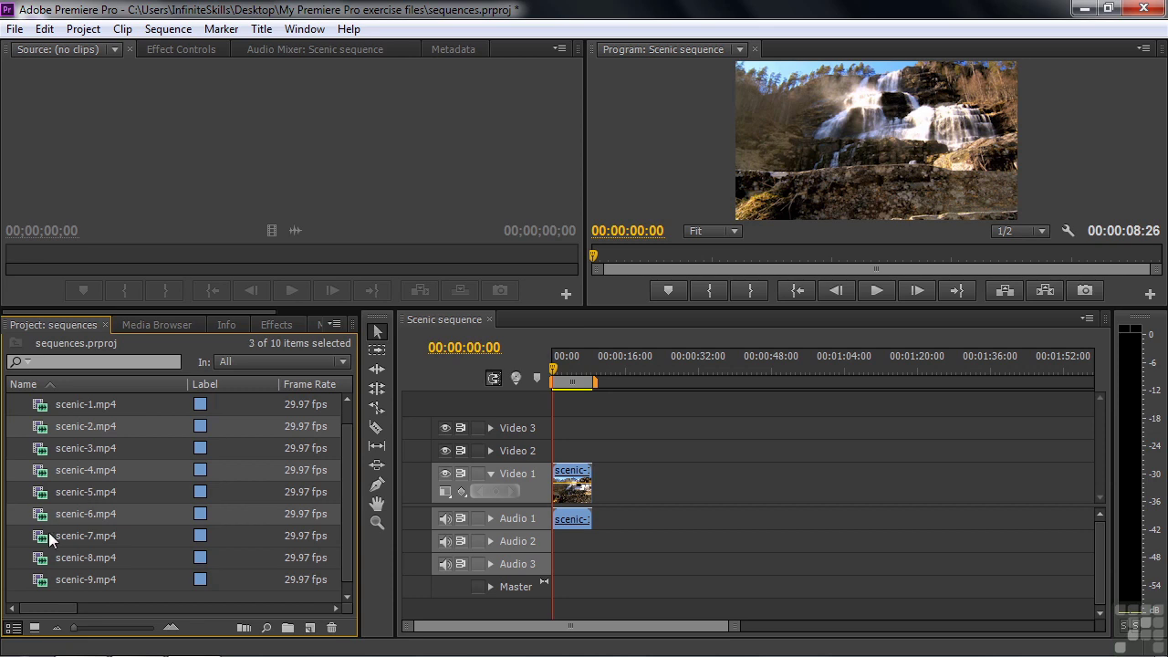
{"action": "left_click", "coordinate": [43, 559], "text": "ctrl"}
{"action": "left_click", "coordinate": [46, 450], "text": "ctrl"}
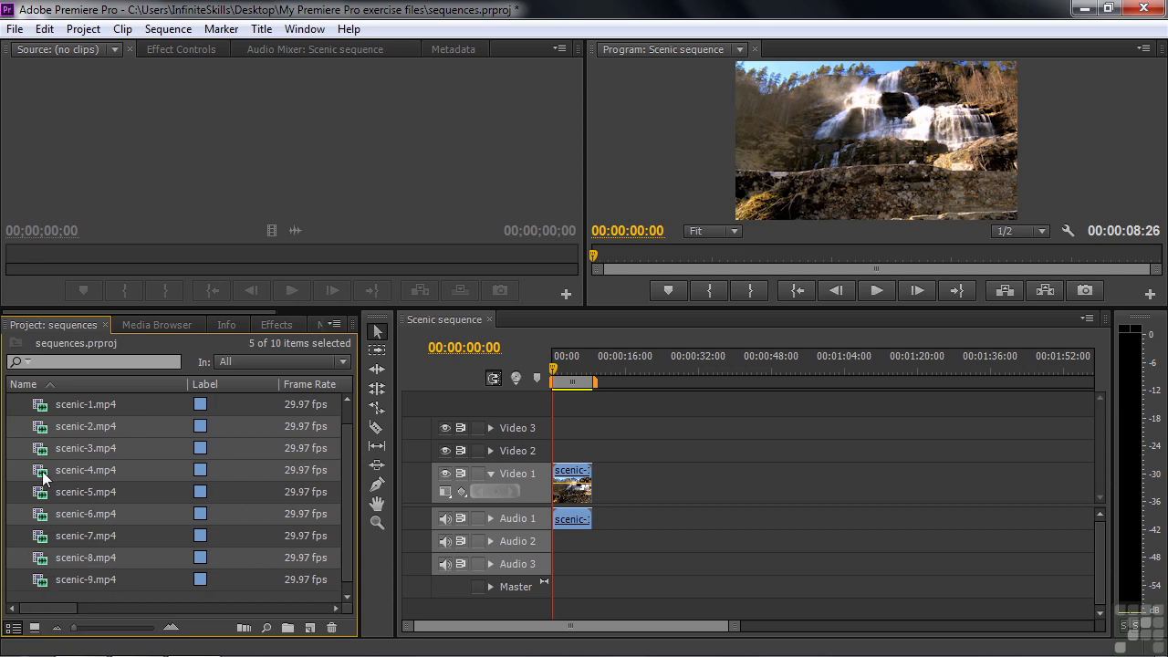
{"action": "left_click", "coordinate": [45, 493], "text": "ctrl"}
{"action": "left_click", "coordinate": [46, 536], "text": "ctrl"}
{"action": "left_click", "coordinate": [44, 582], "text": "ctrl"}
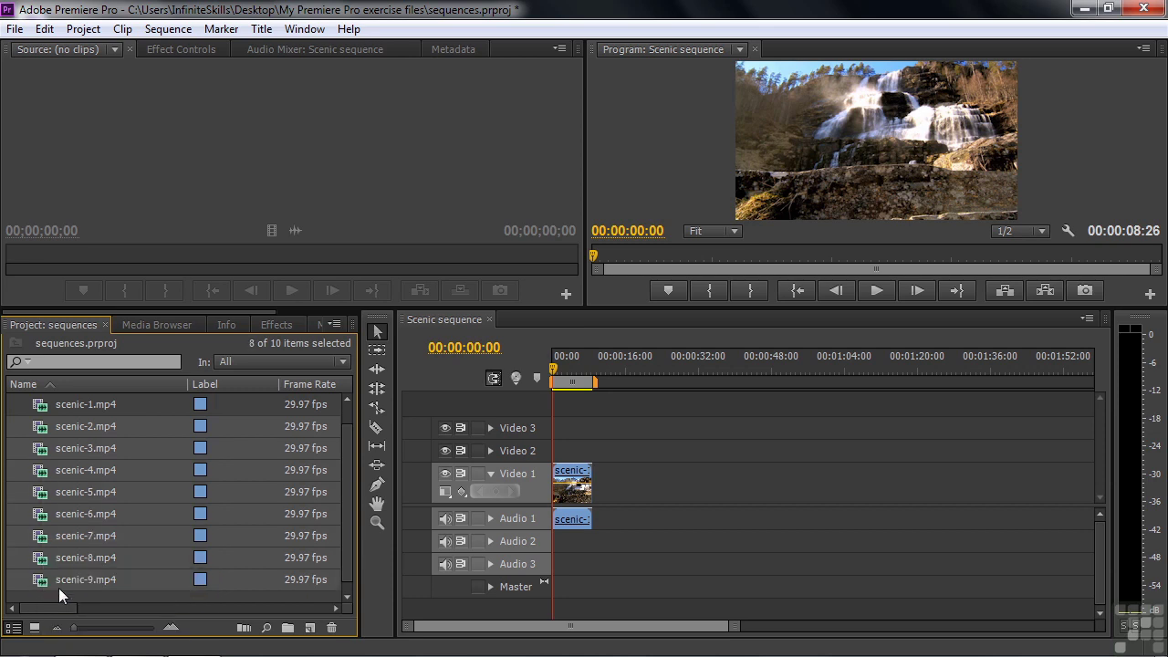
{"action": "left_click_drag", "start_coordinate": [41, 585], "coordinate": [310, 628]}
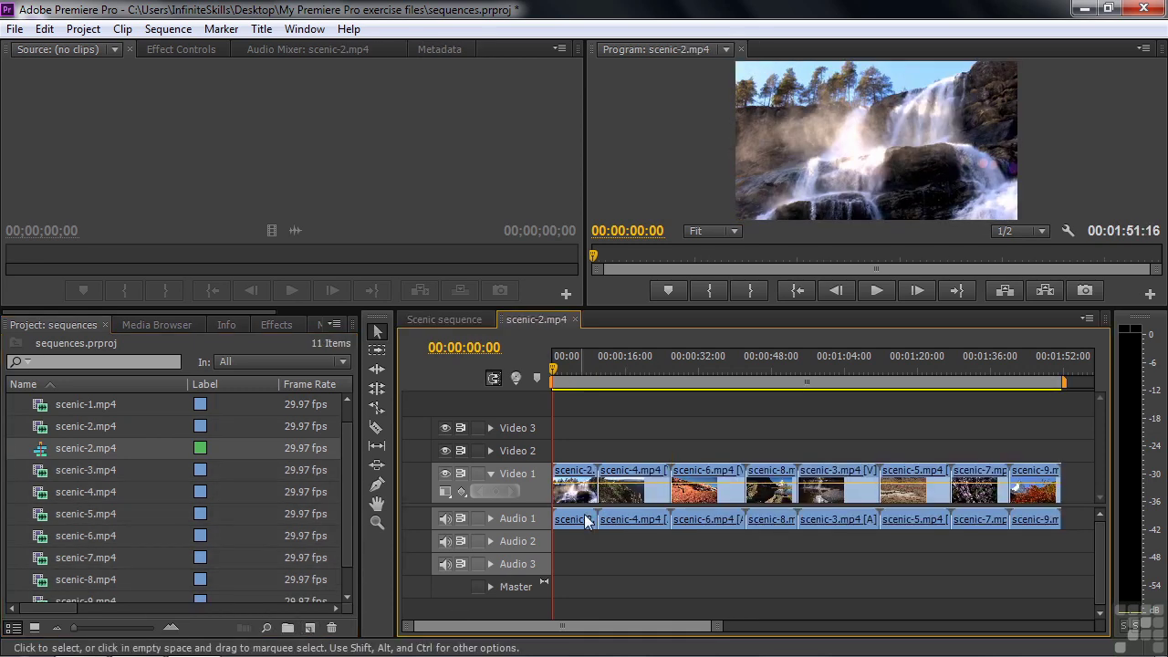